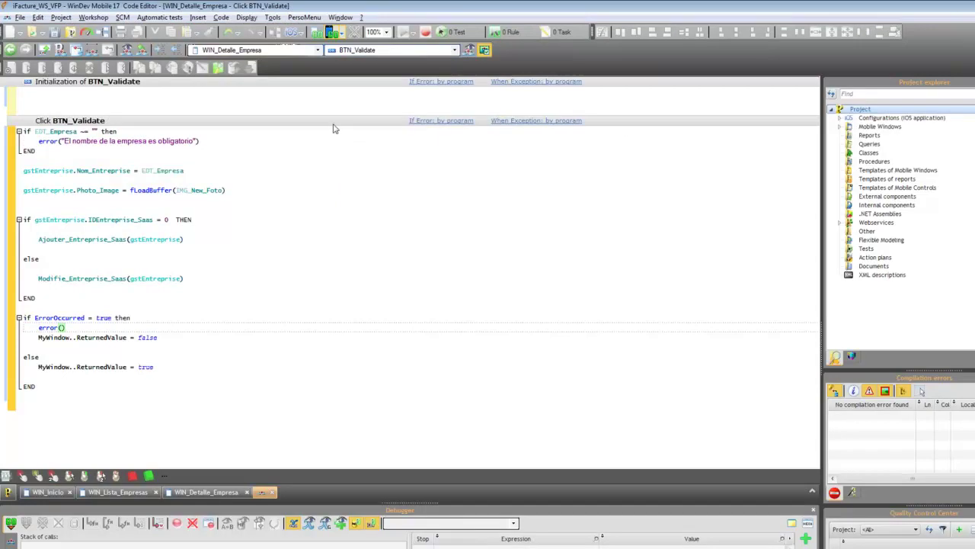
Start a test run of the WinDev Mobile project in the iOS simulator.
left_click(334, 32)
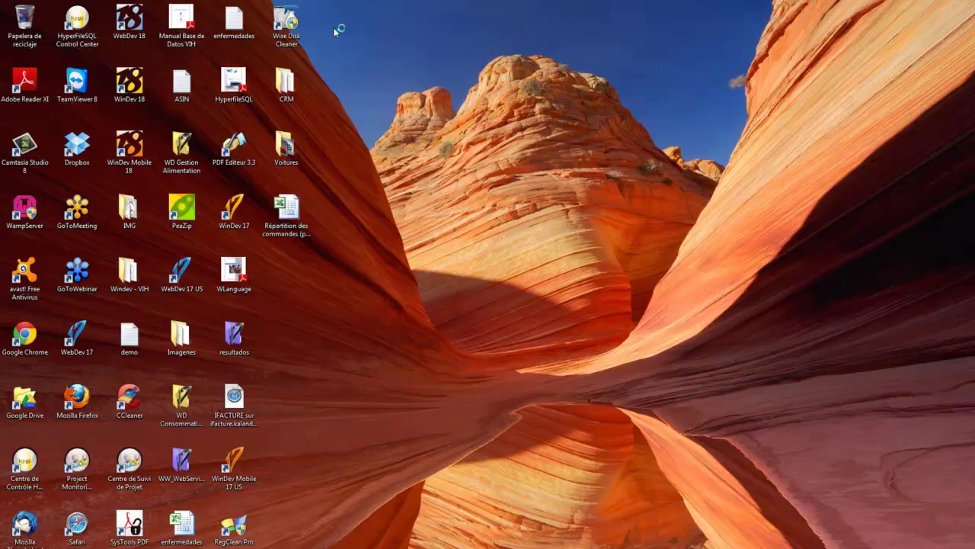
Enter the username and password in the app and submit the login.
left_click(556, 333)
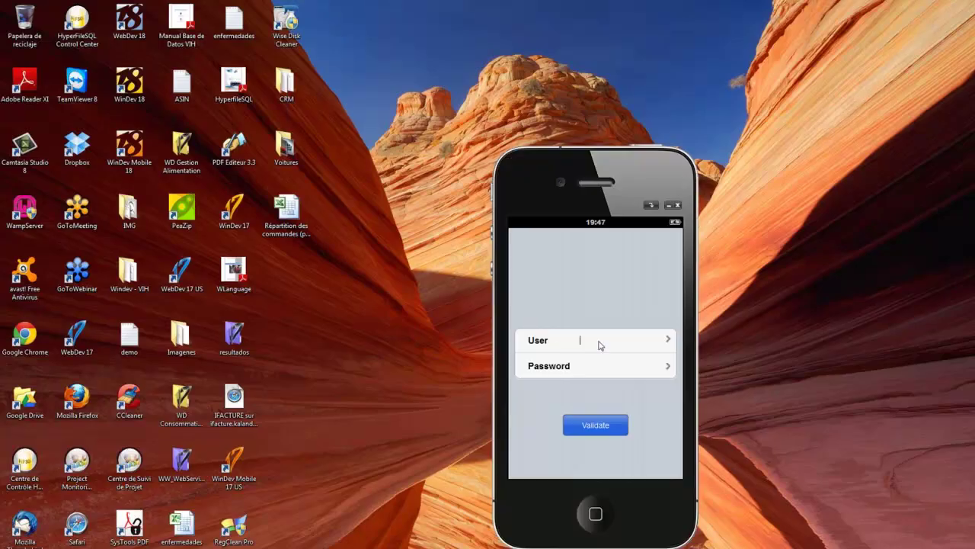
left_click(598, 370)
type("•••••••••")
left_click(597, 419)
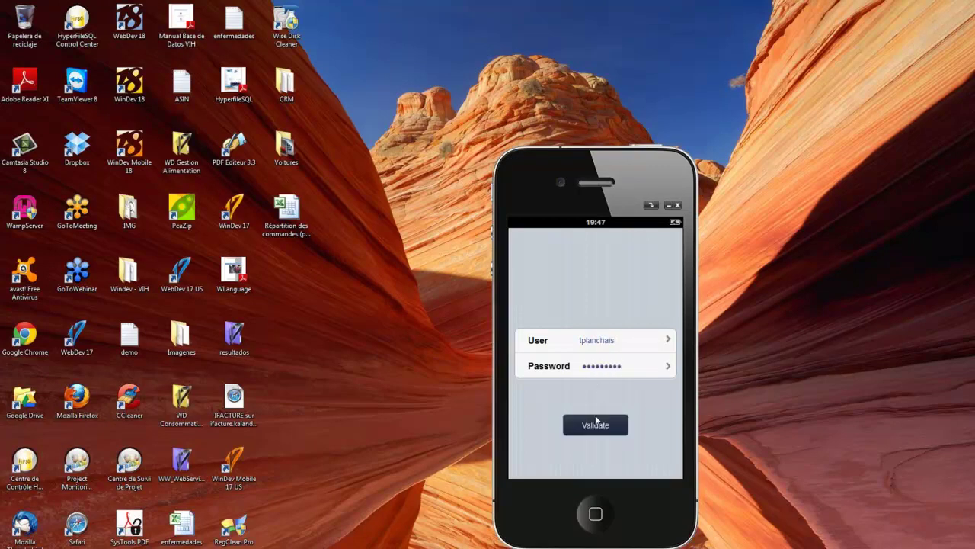
Dismiss the connection error, retype the correct password and log in again.
left_click(587, 354)
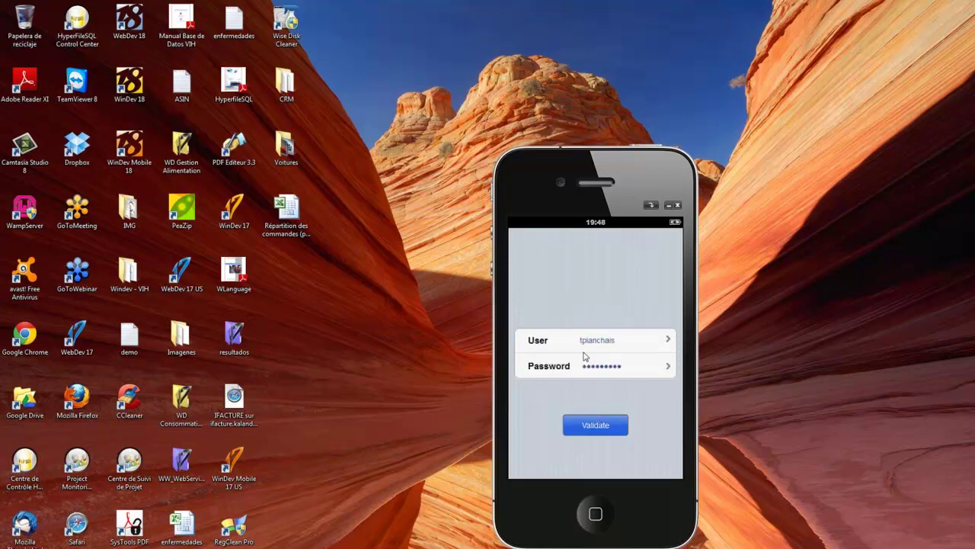
double_click(595, 369)
type("••••••••")
left_click(599, 424)
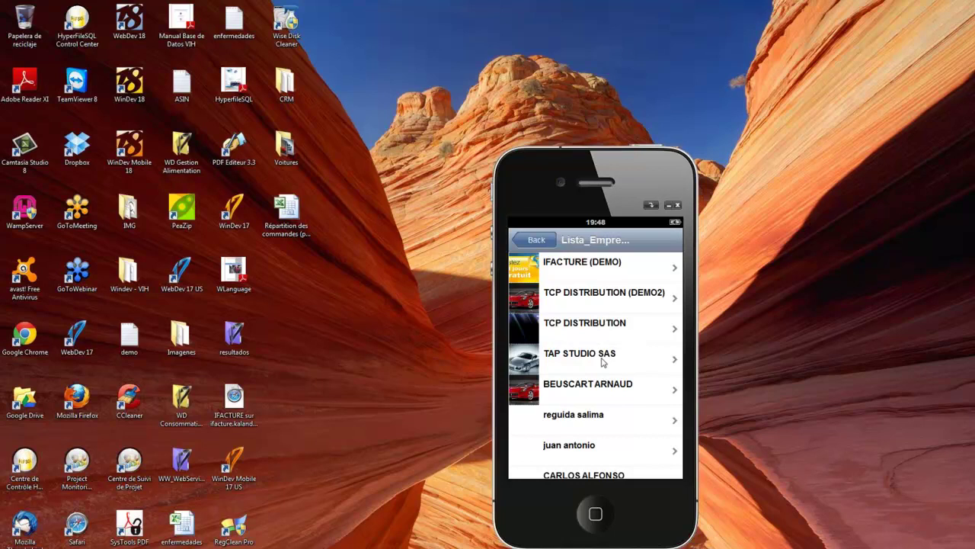
Open TAP STUDIO SAS company details, close the WSDL window and switch to Chrome.
left_click(602, 360)
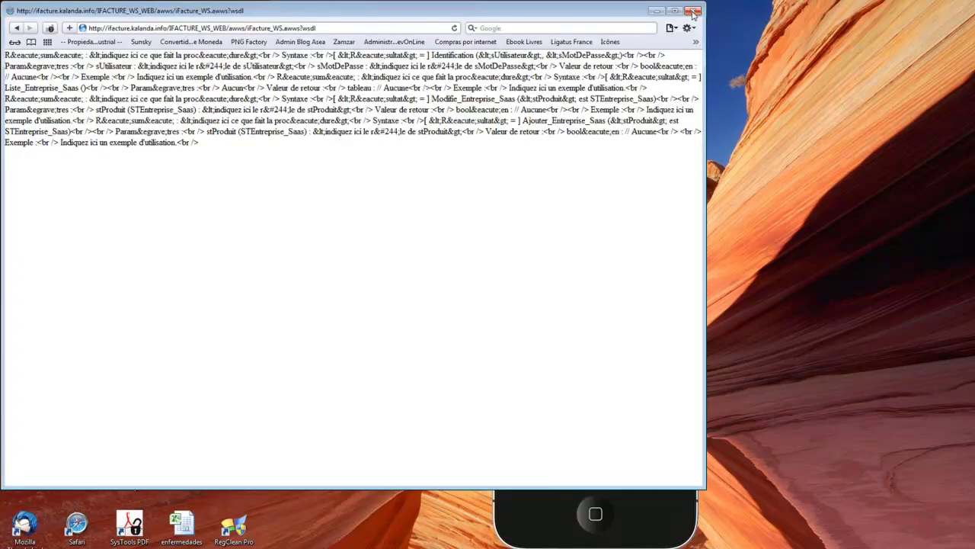
left_click(693, 10)
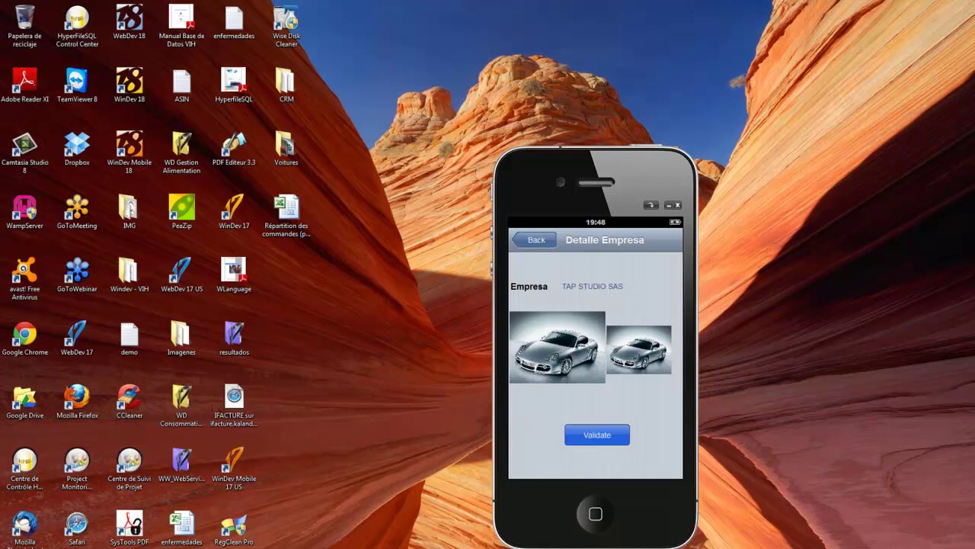
key("alt+Tab")
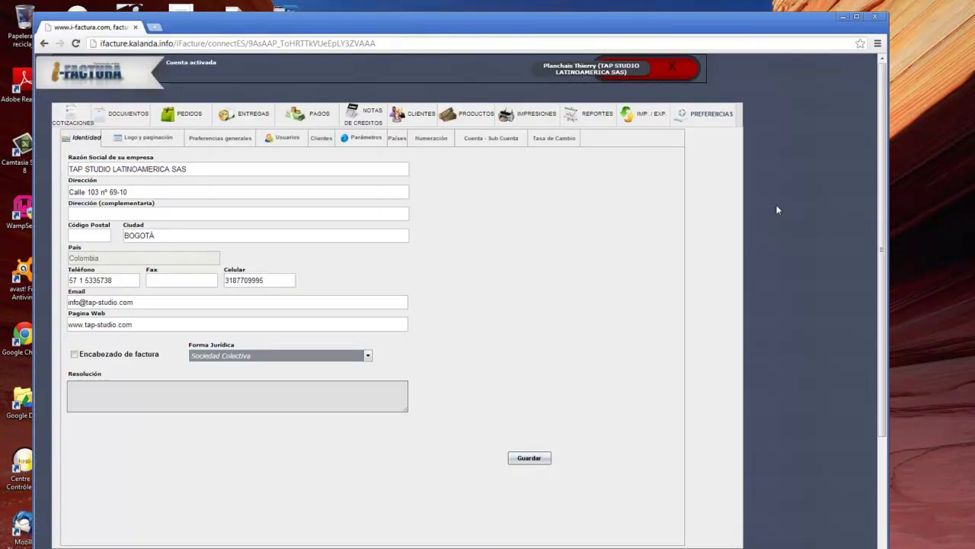
Log out of iFactura, reconnect, and sign back in with the account username.
left_click(676, 77)
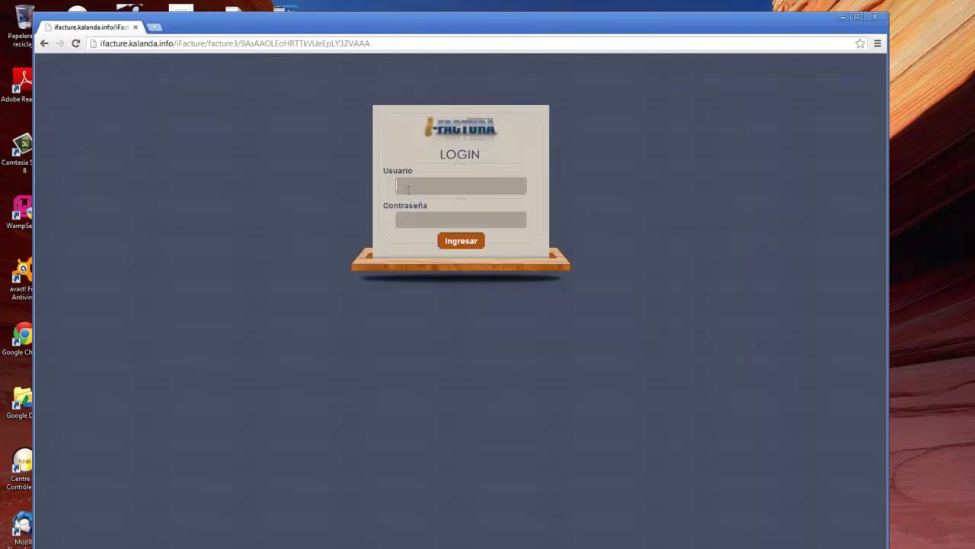
left_click(409, 190)
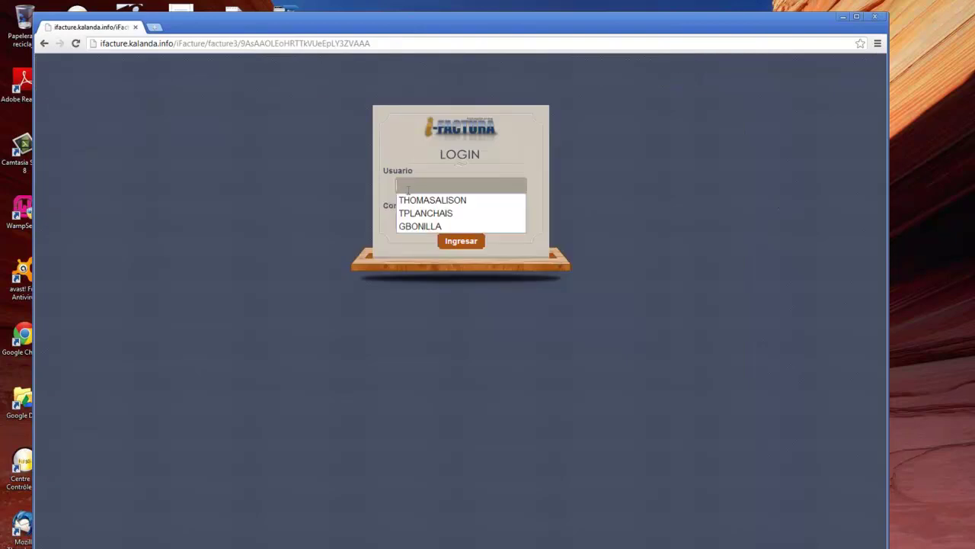
key("Down")
key("Return")
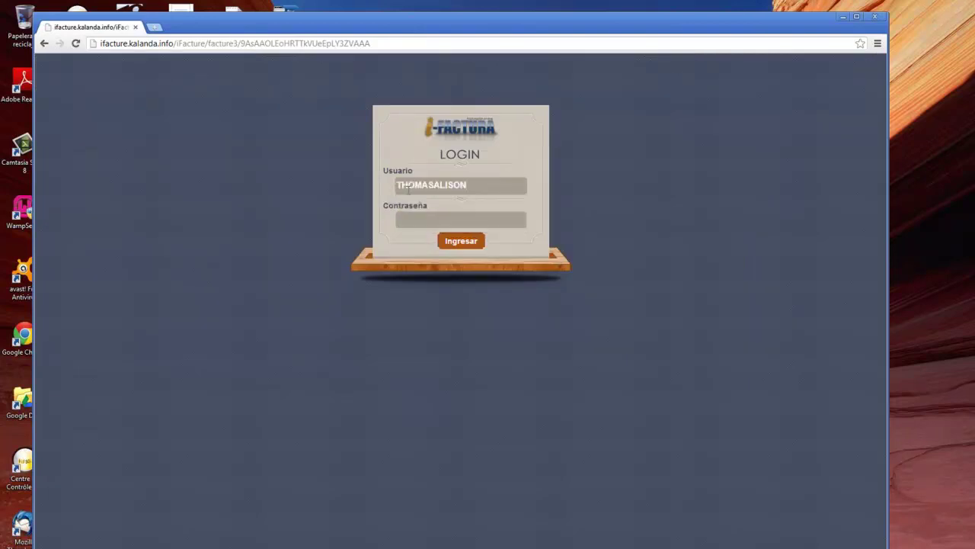
key("Return")
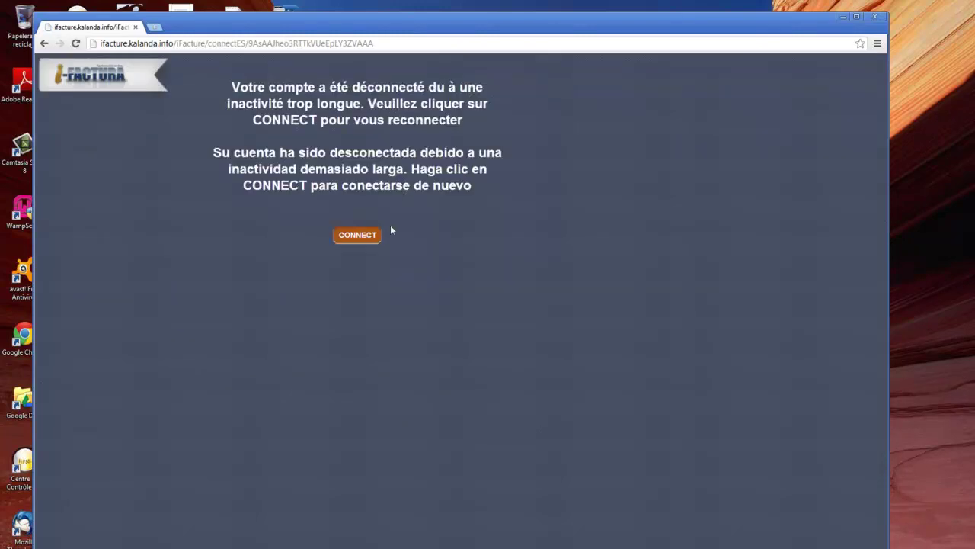
left_click(356, 240)
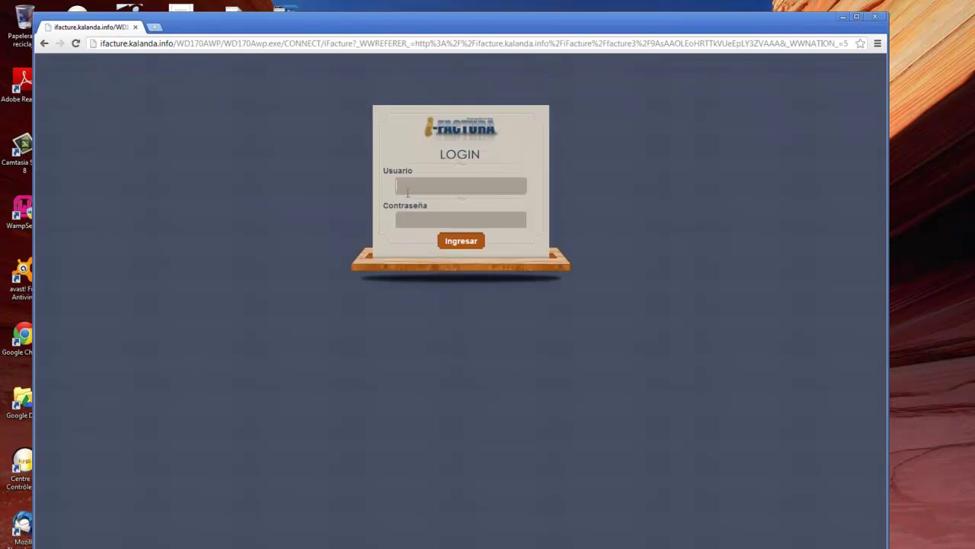
left_click(409, 185)
key("Return")
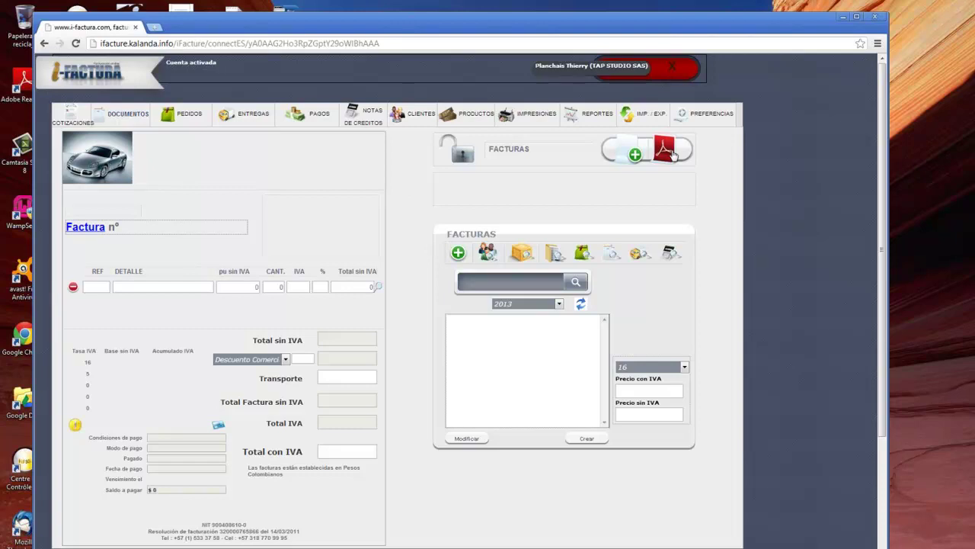
Confirm Razón Social reads TAP STUDIO SAS, log out, and return to the phone's company list.
left_click(717, 120)
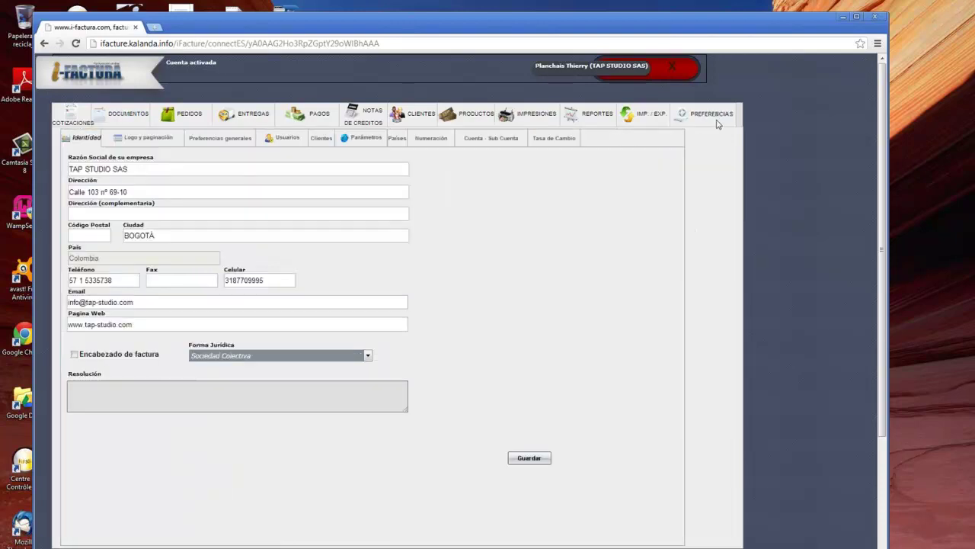
left_click(136, 169)
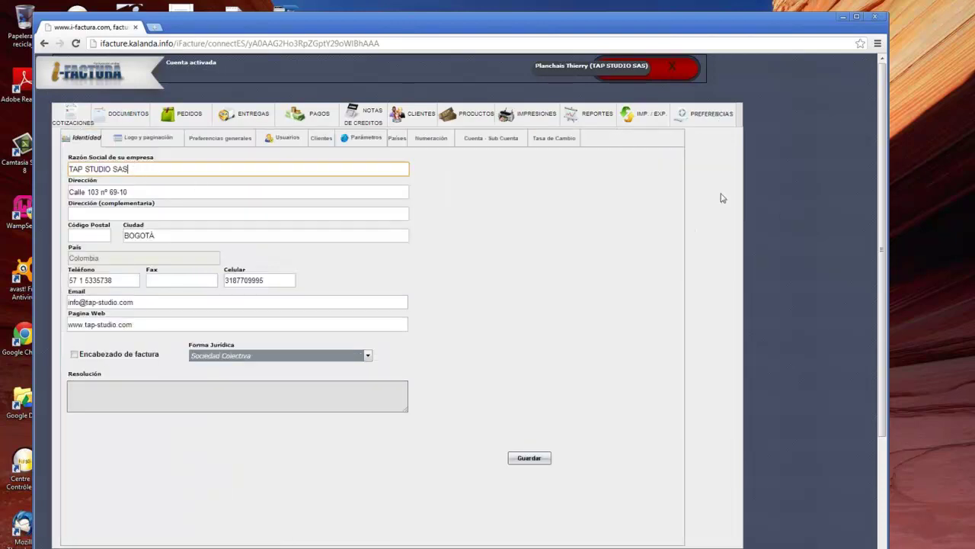
left_click(779, 212)
left_click(675, 71)
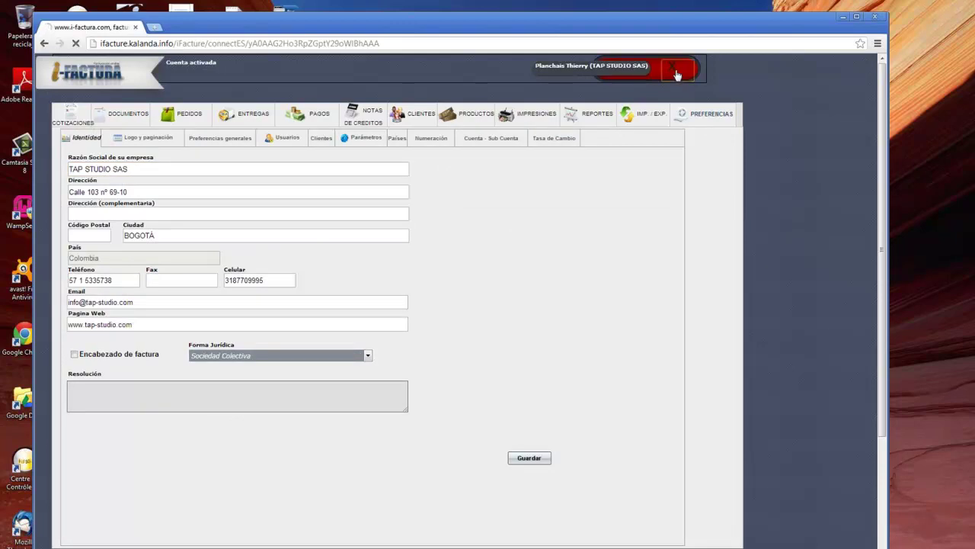
left_click(537, 239)
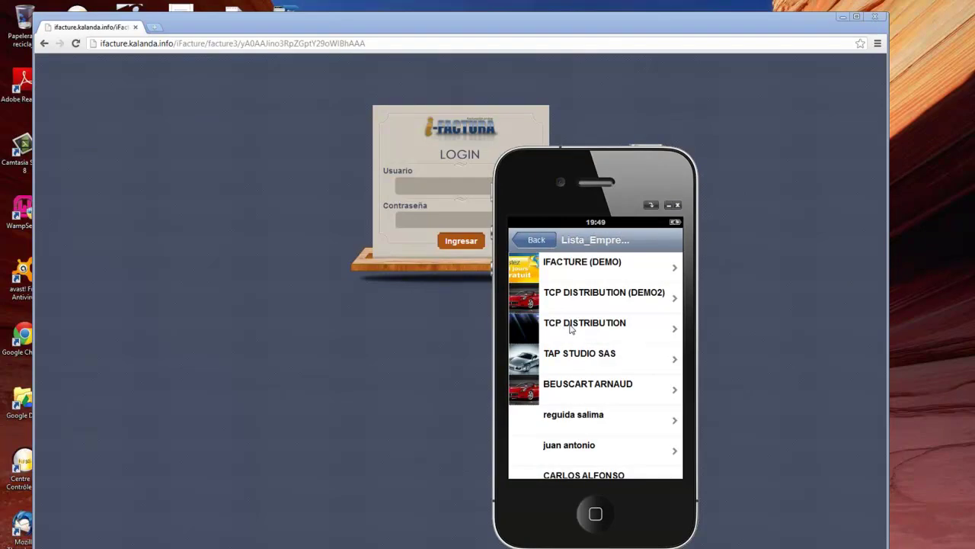
Open TCP DISTRIBUTION details, attempt the iFactura login, and reconnect to a fresh login page.
left_click(573, 329)
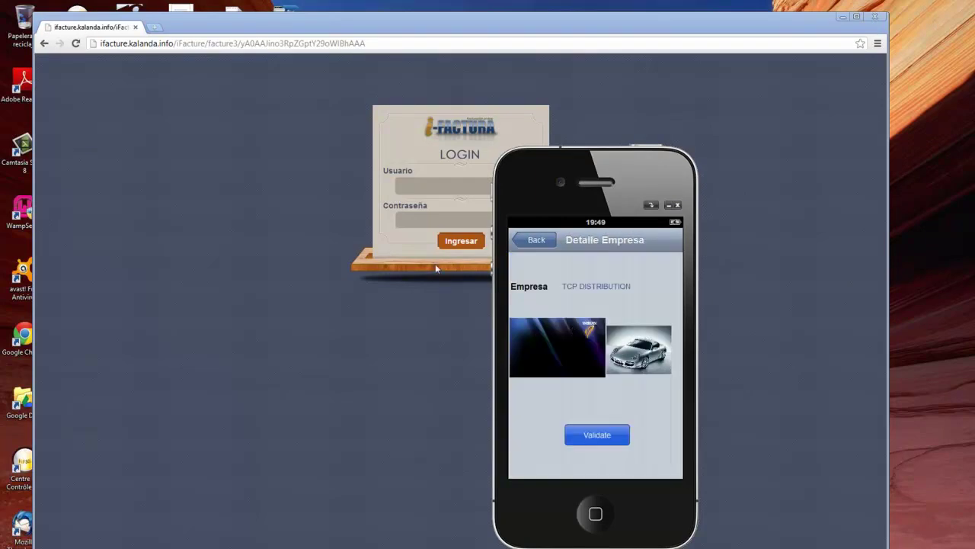
left_click(415, 191)
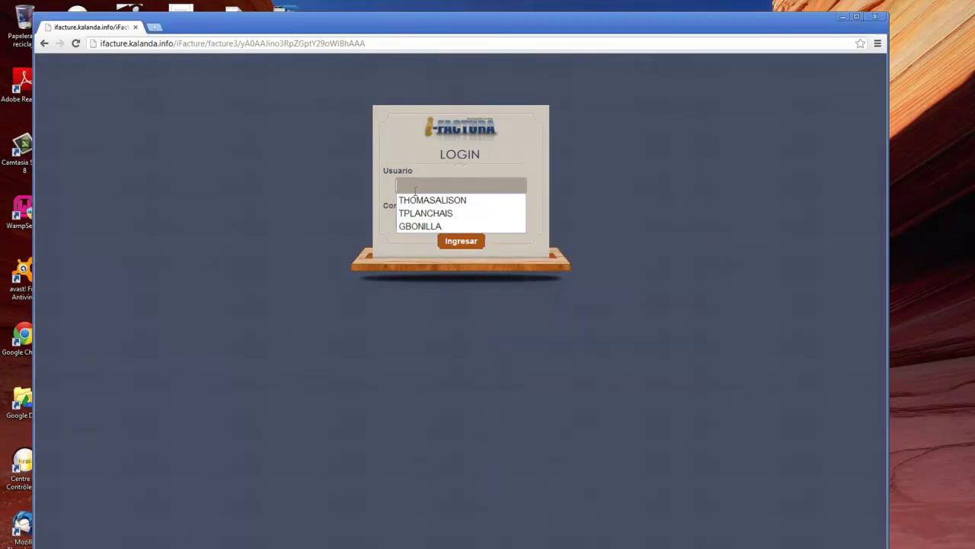
key("Tab")
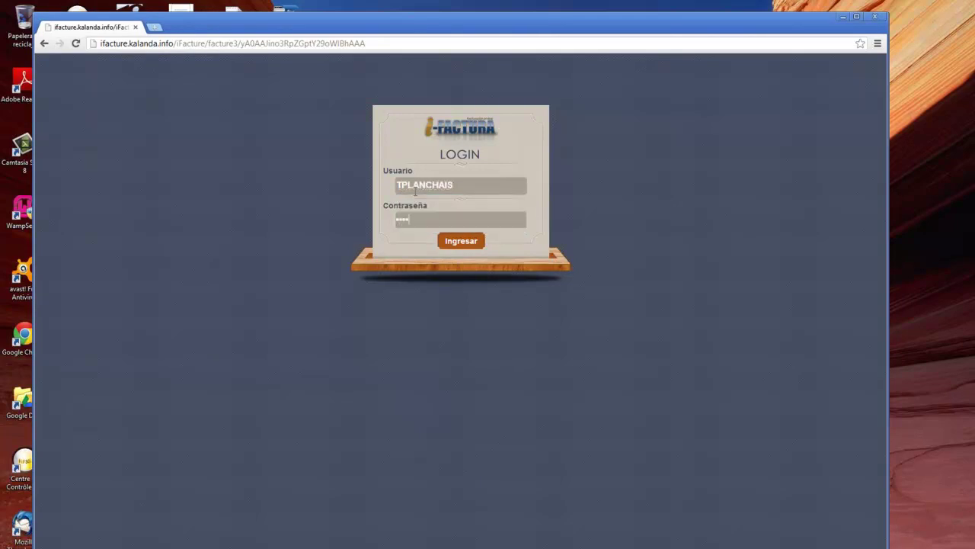
key("Return")
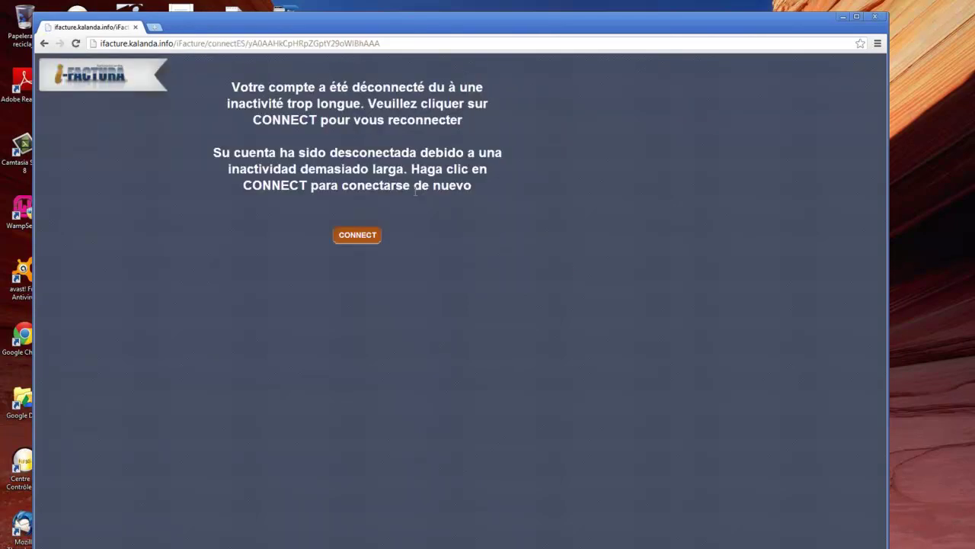
left_click(373, 241)
left_click(405, 182)
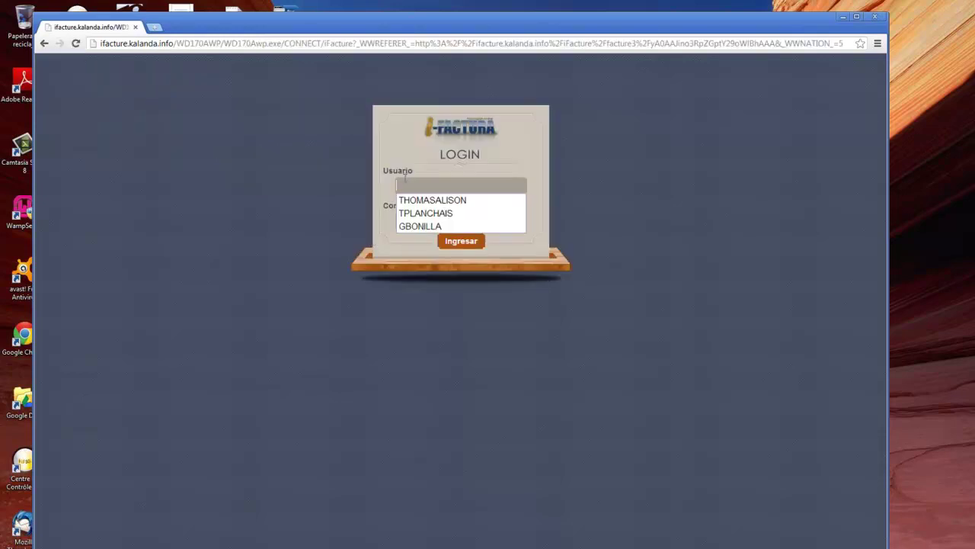
Sign in with the saved username and open the company identity preferences.
left_click(416, 212)
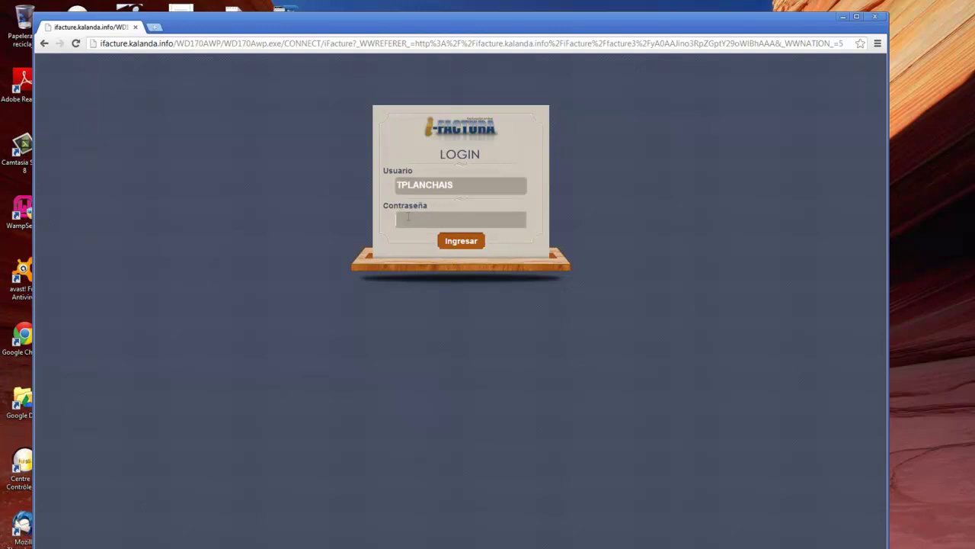
key("Return")
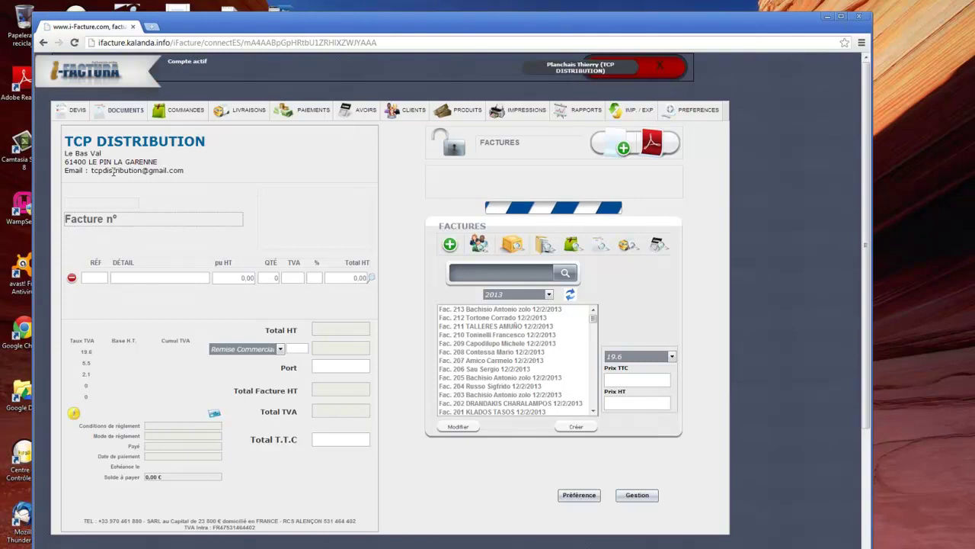
left_click(685, 114)
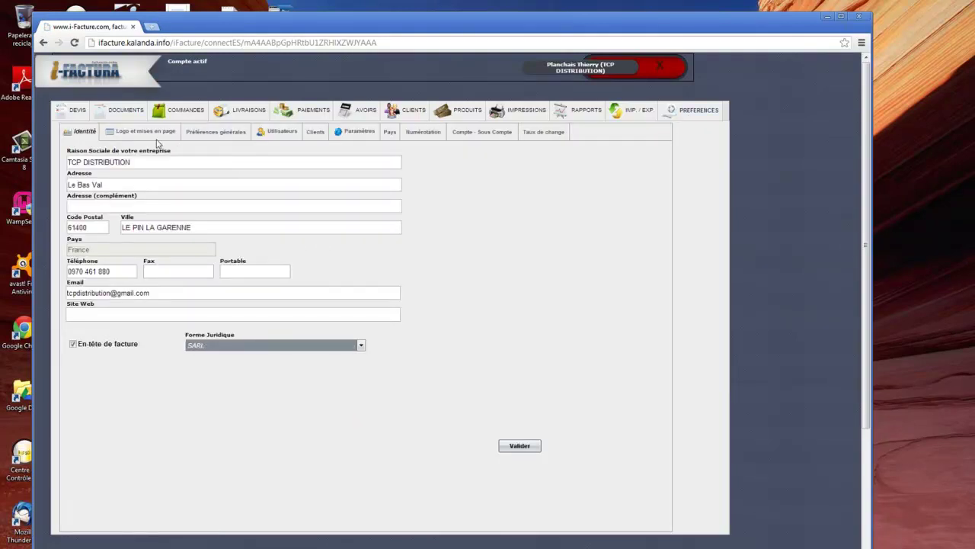
left_click(143, 131)
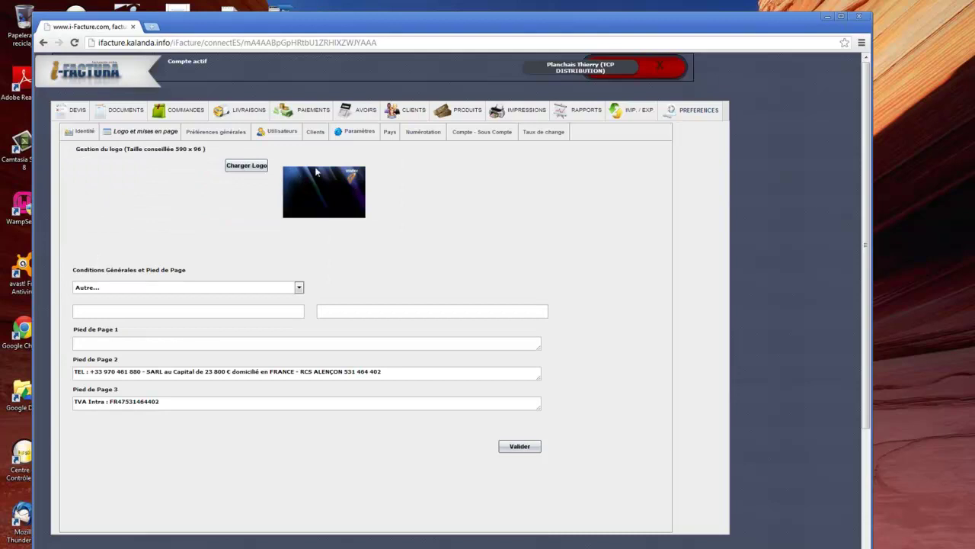
left_click(83, 135)
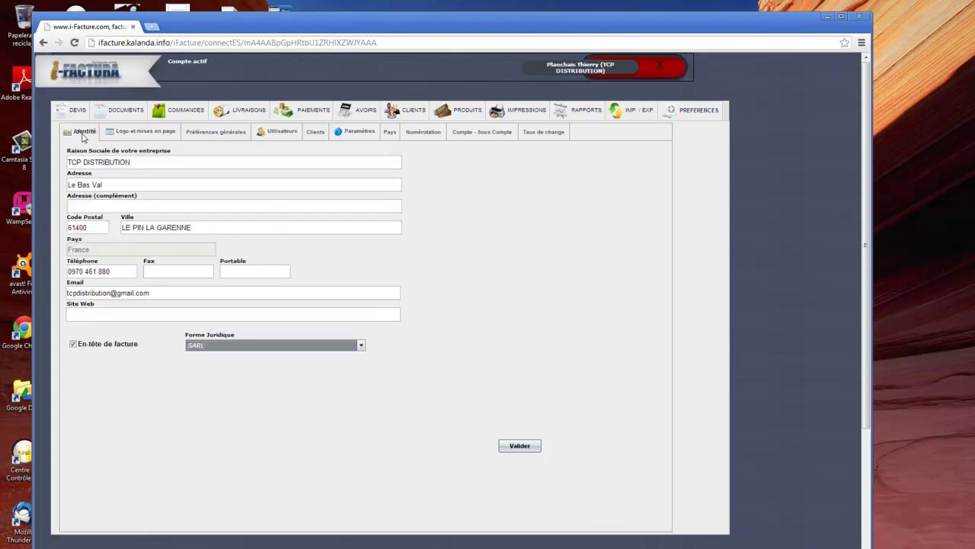
Uncheck 'En-tête de facture', view the invoice documents page, then log out from preferences.
left_click(74, 345)
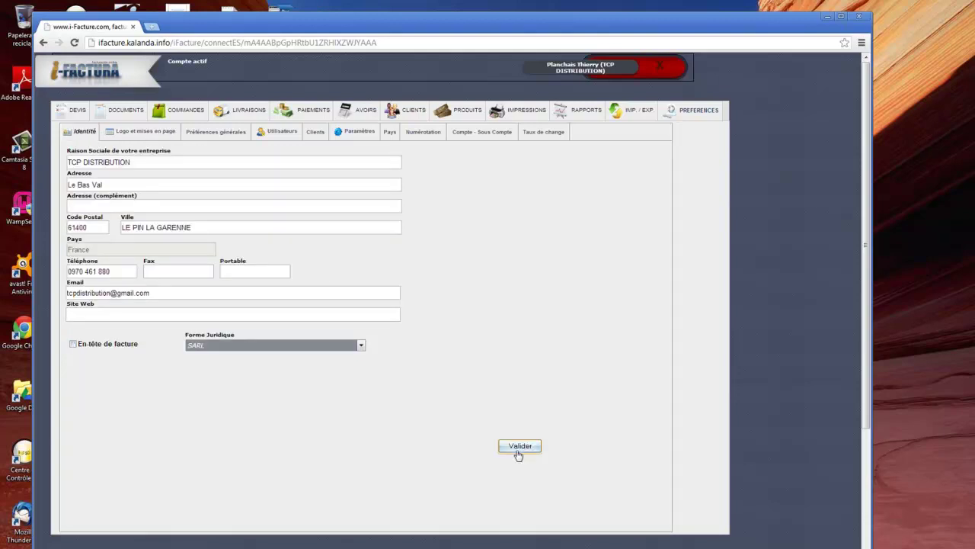
left_click(110, 115)
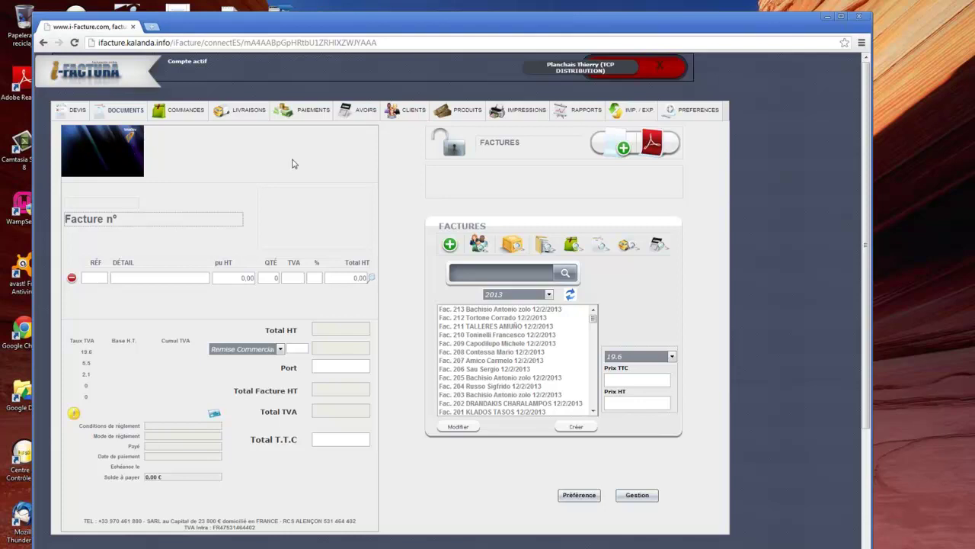
left_click(681, 110)
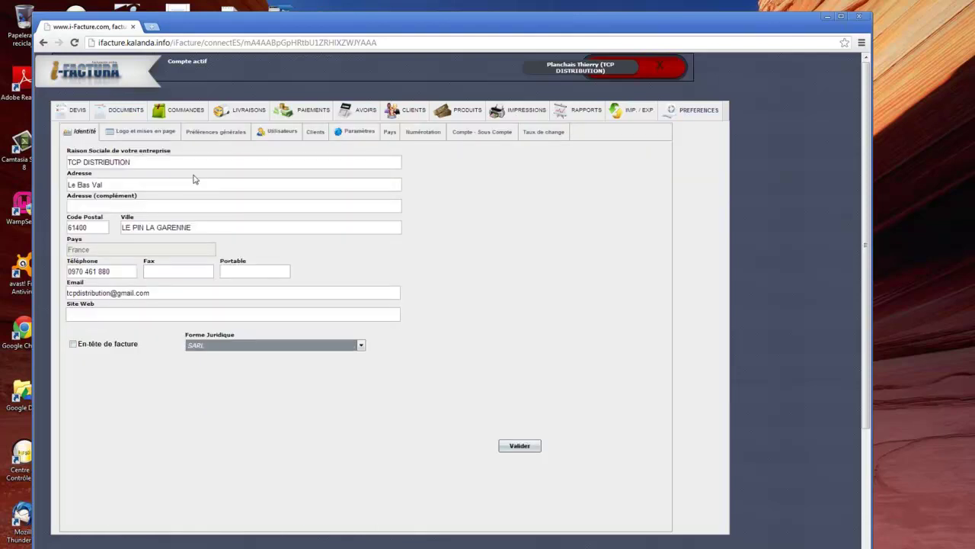
left_click(140, 163)
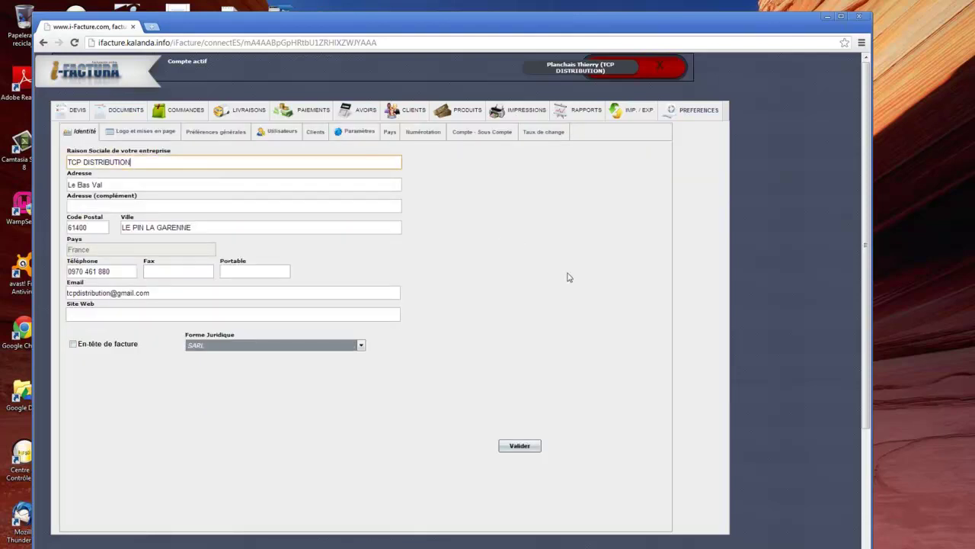
left_click(661, 73)
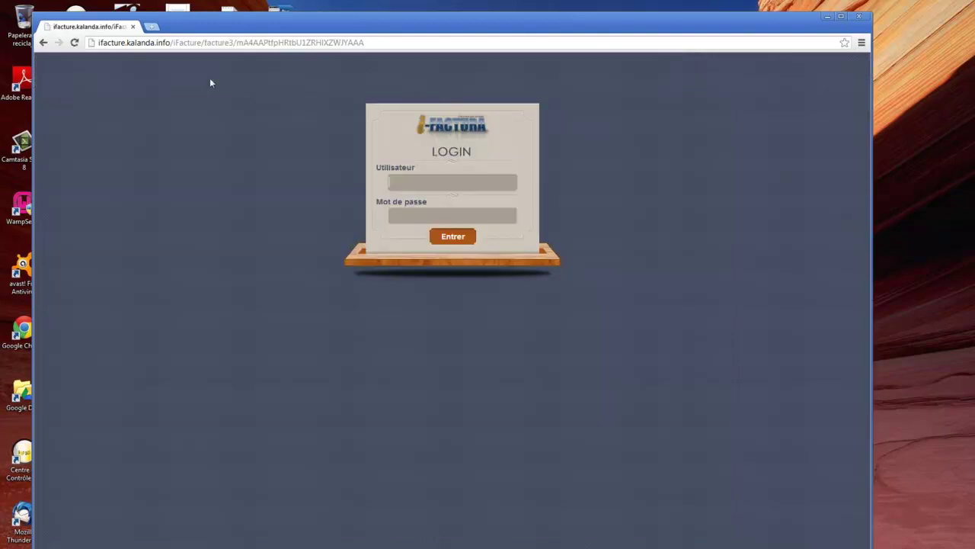
Reload the iFactura login page from the saved 'ifact' connect address suggestion.
left_click(170, 43)
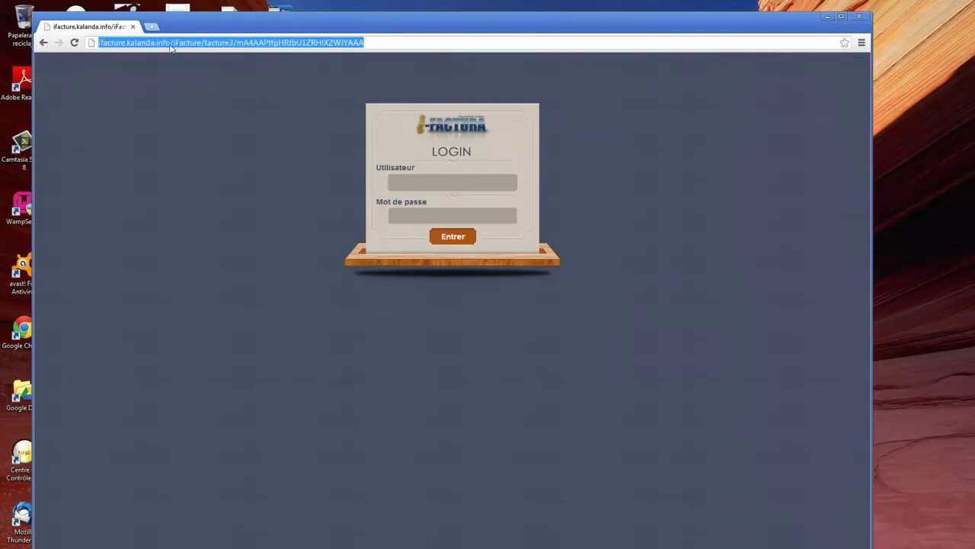
type("i")
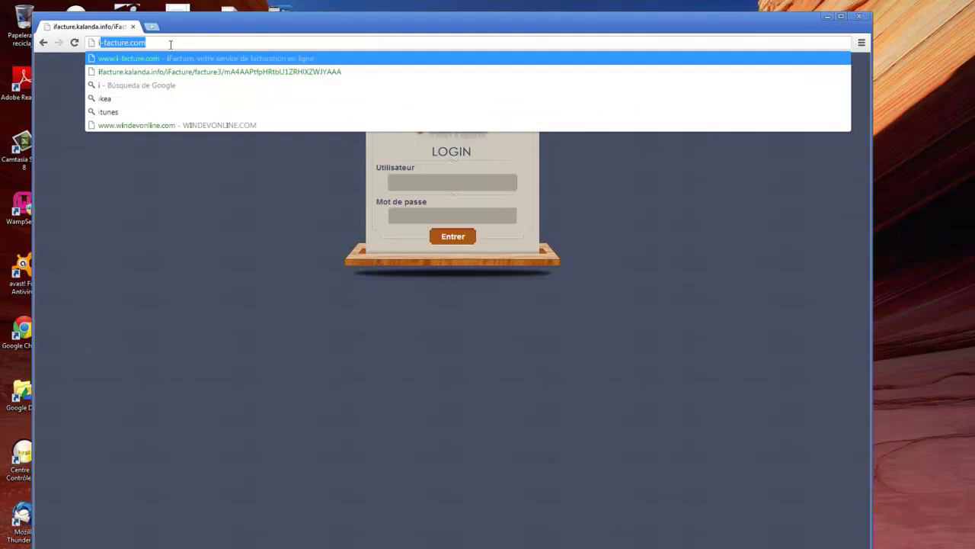
type("fact")
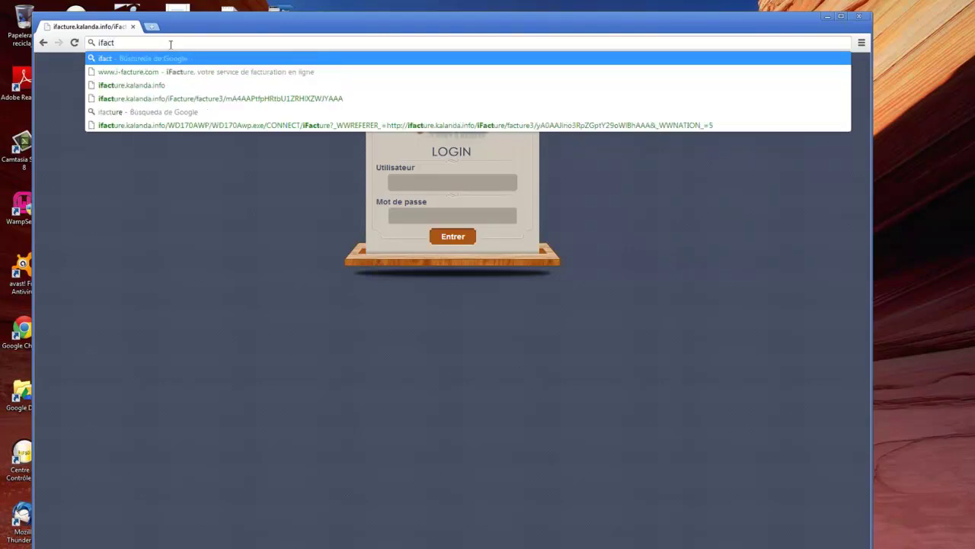
key("Down")
key("Down")
key("Down")
key("Down")
key("Down")
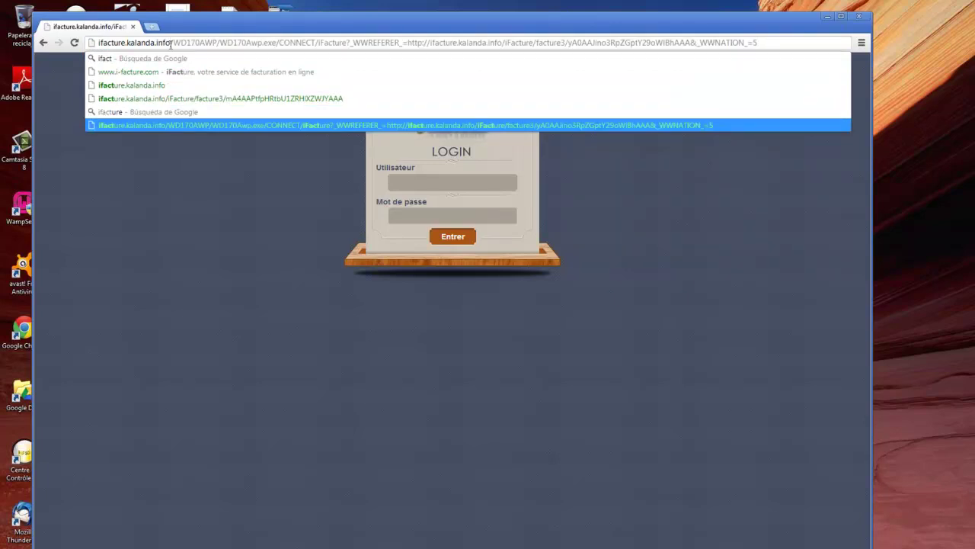
key("Up")
key("Up")
key("Up")
key("Down")
key("Down")
key("Down")
Start typing a username, clear it, and switch to the WinDev Mobile test app.
left_click(369, 212)
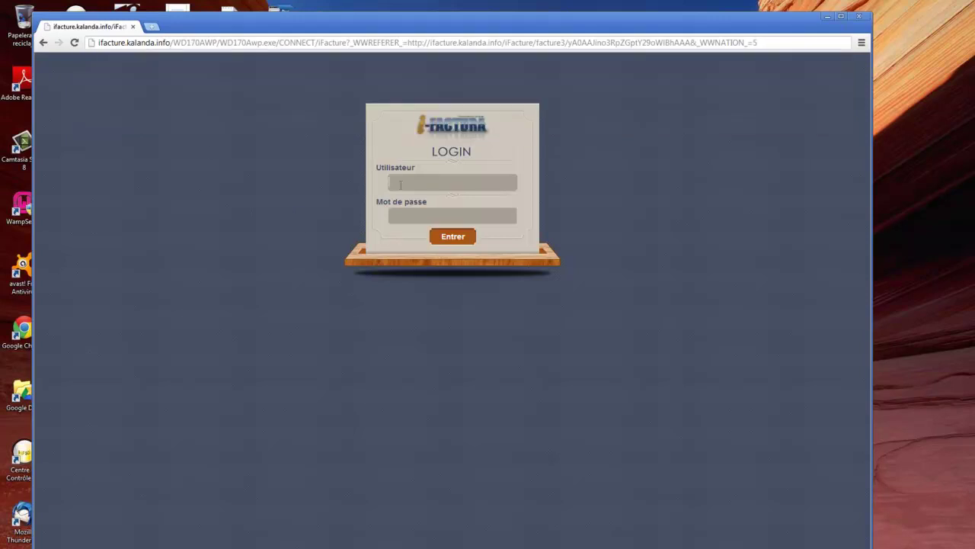
type("TPLAN")
key("BackSpace")
key("BackSpace")
key("BackSpace")
key("BackSpace")
key("BackSpace")
key("Escape")
key("alt+Tab")
key("alt+Tab")
key("alt+Tab")
key("alt+Tab")
key("alt+Tab")
key("alt+Tab")
key("alt+Tab")
key("alt+Tab")
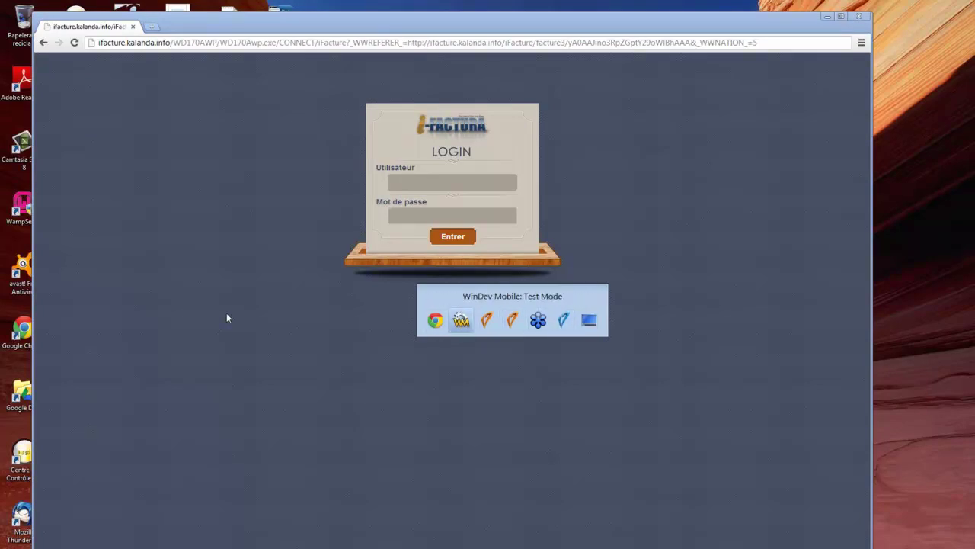
Go back to the company list and reopen the TCP DISTRIBUTION company details.
left_click(524, 237)
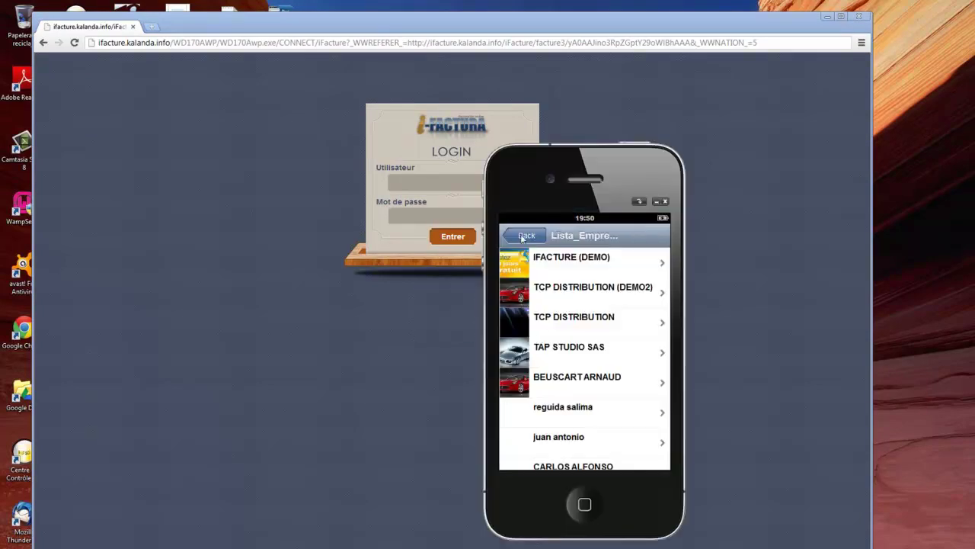
left_click(575, 325)
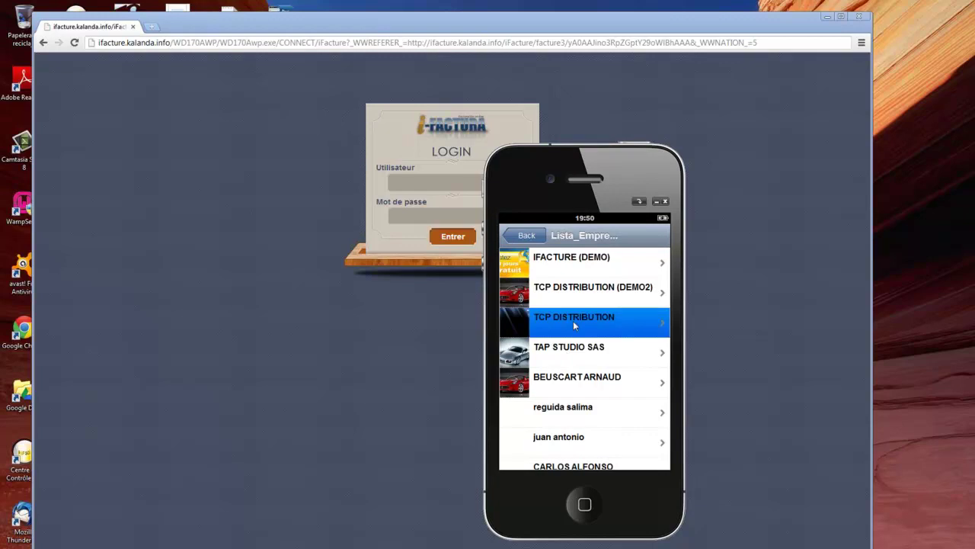
left_click(543, 240)
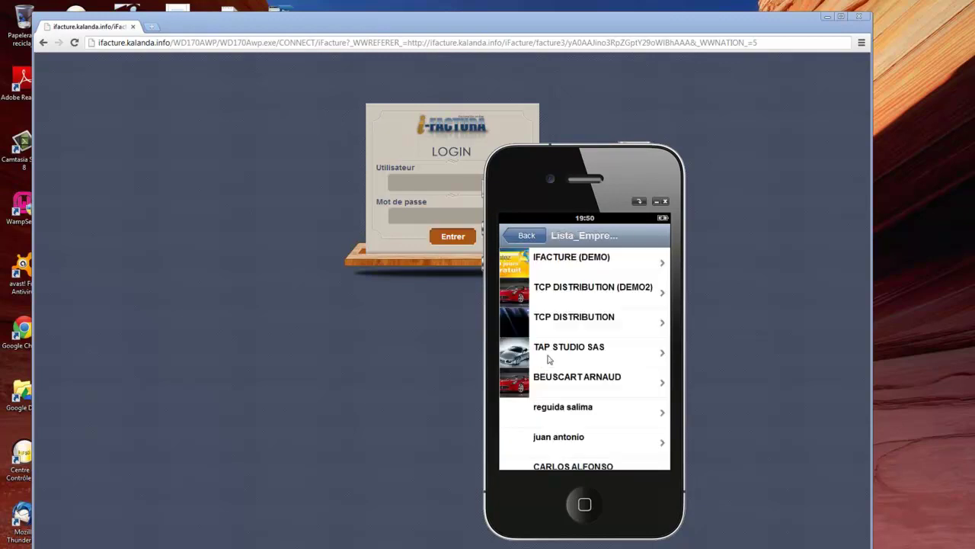
left_click(573, 321)
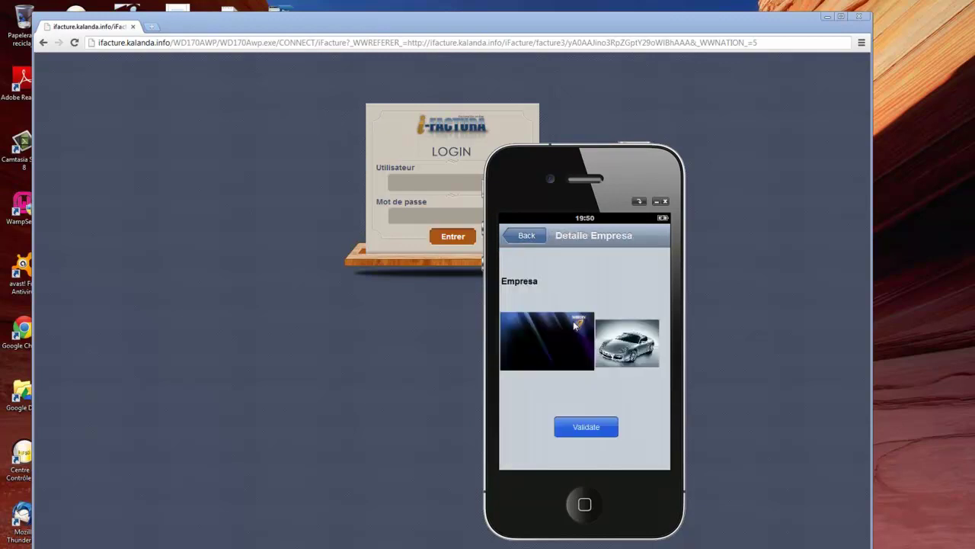
Replace the Empresa value with a person's name, validate and confirm, then close the simulator.
left_click(571, 286)
left_click(594, 428)
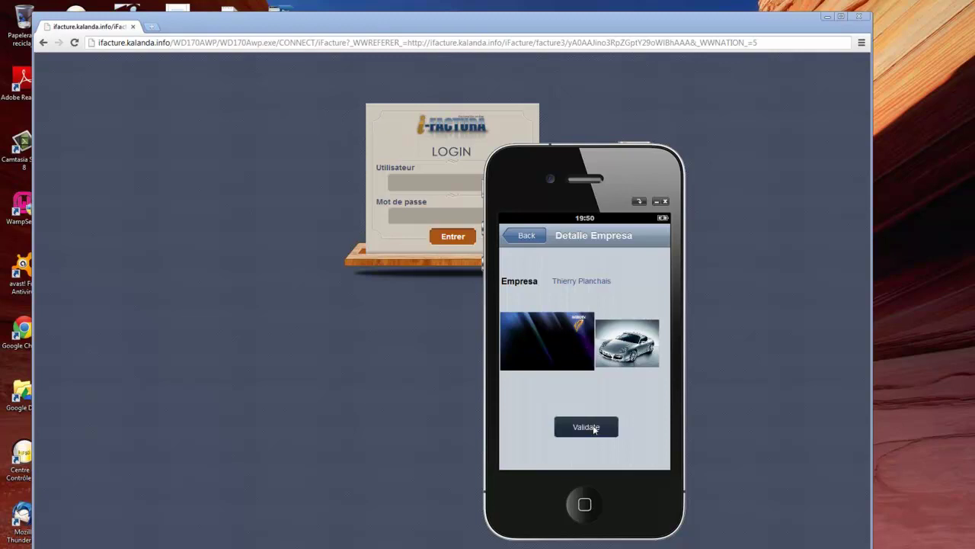
left_click(584, 425)
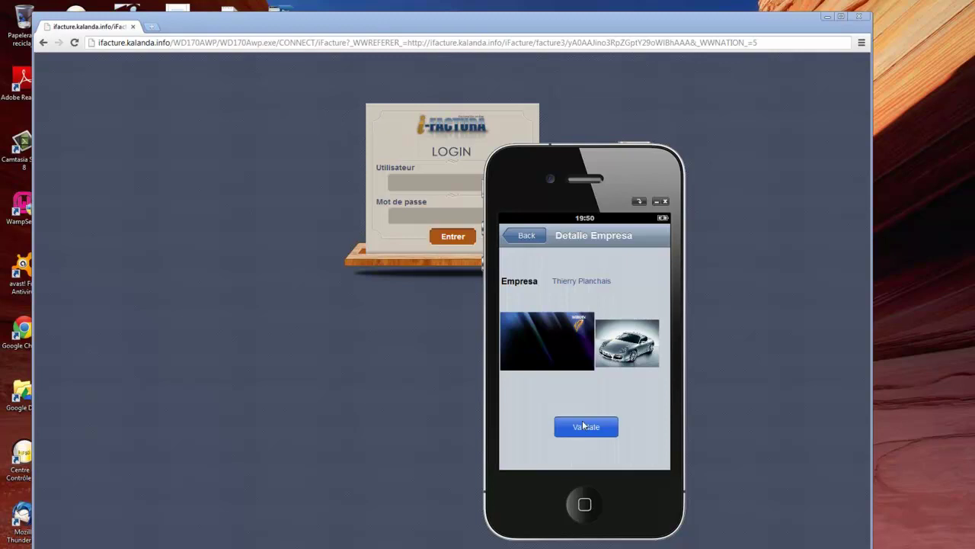
left_click(527, 237)
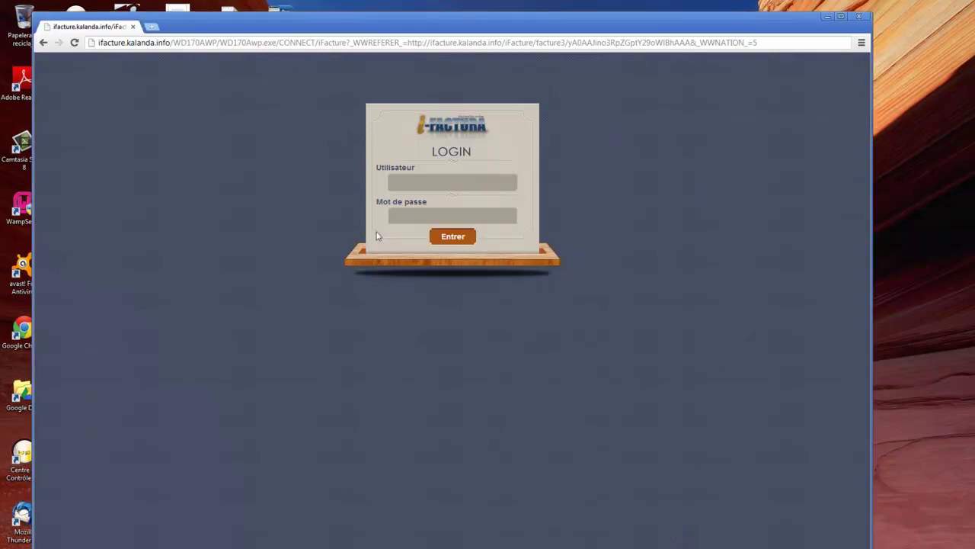
Enter the username and password and submit the iFactura login.
left_click(400, 181)
key("Tab")
key("Return")
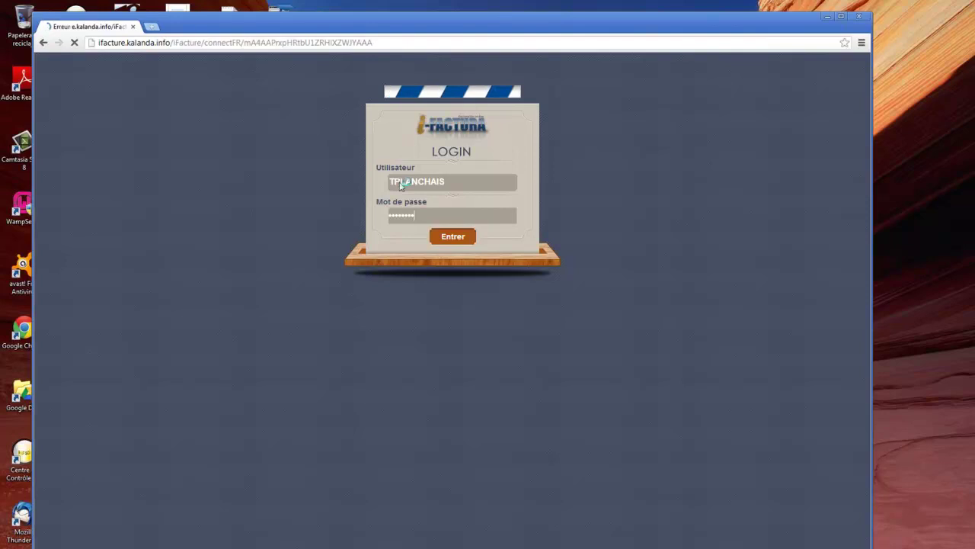
Replace the address path with 'o' and load the saved WD170AWP connect address.
left_click(378, 44)
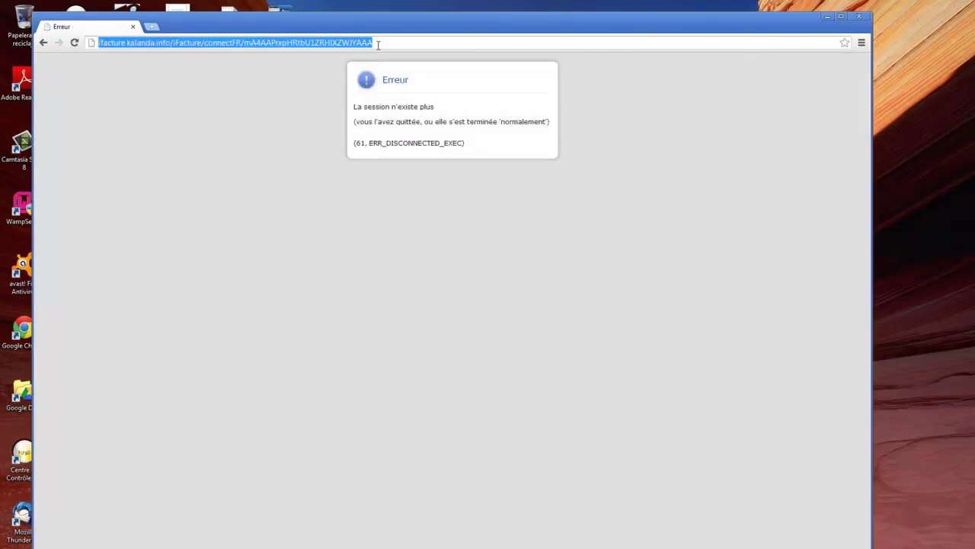
left_click(200, 44)
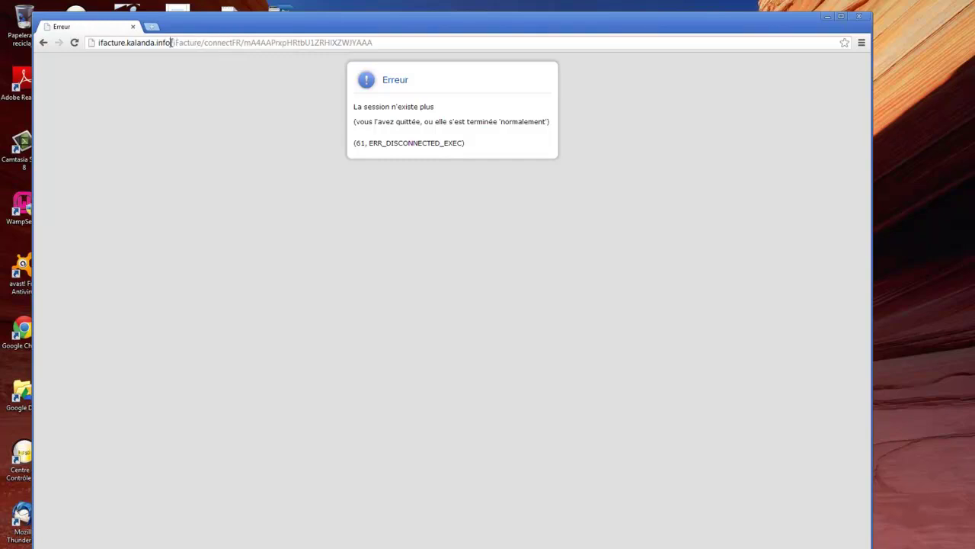
left_click_drag(171, 43, 271, 137)
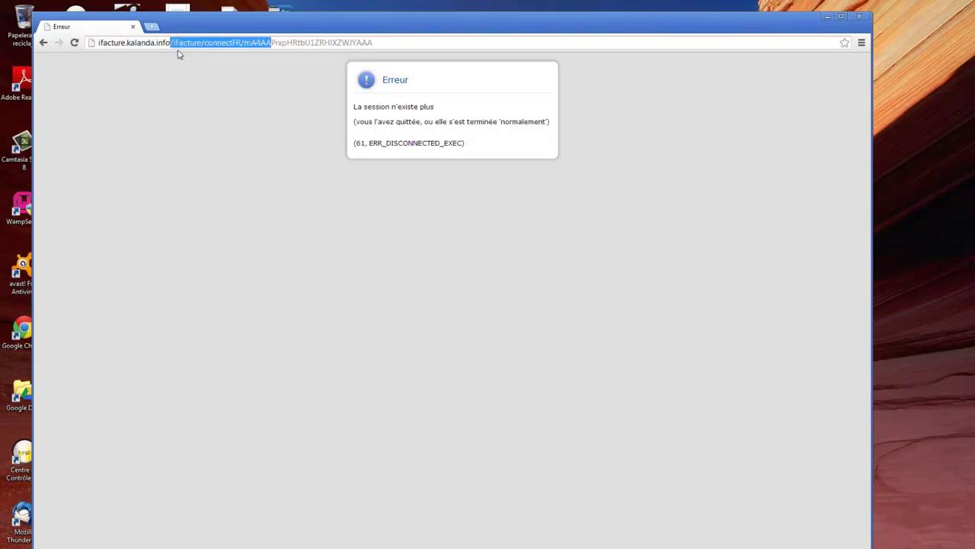
left_click_drag(172, 42, 427, 116)
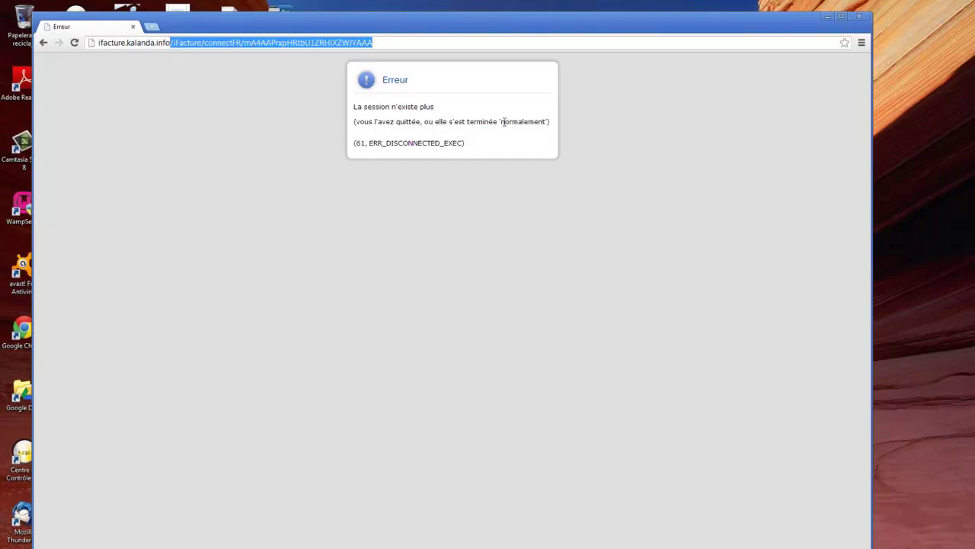
key("BackSpace")
key("BackSpace")
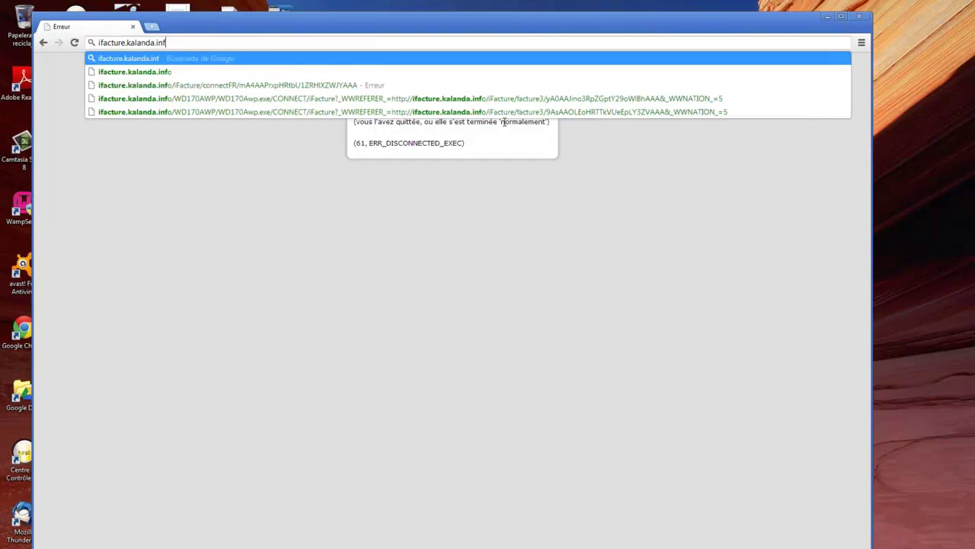
type("o")
key("Down")
key("Down")
key("Down")
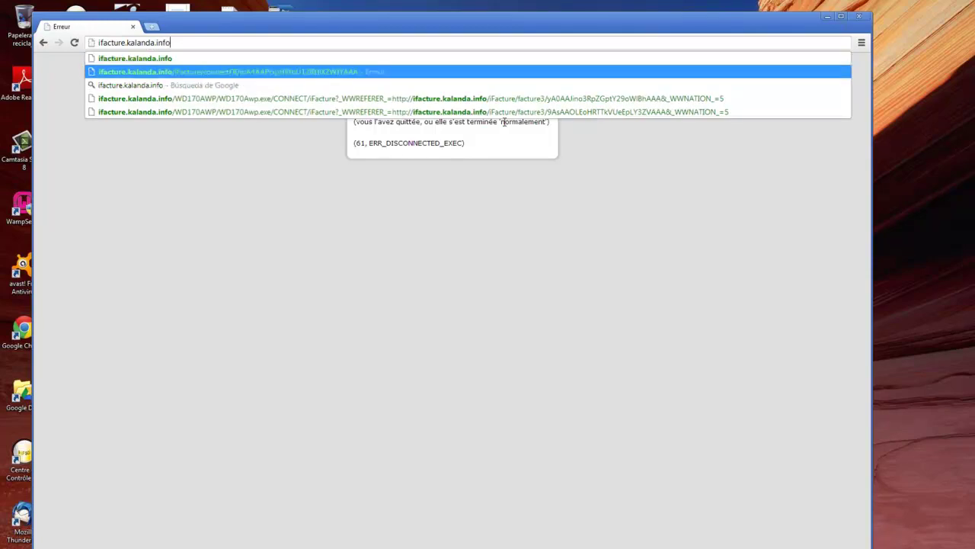
key("Return")
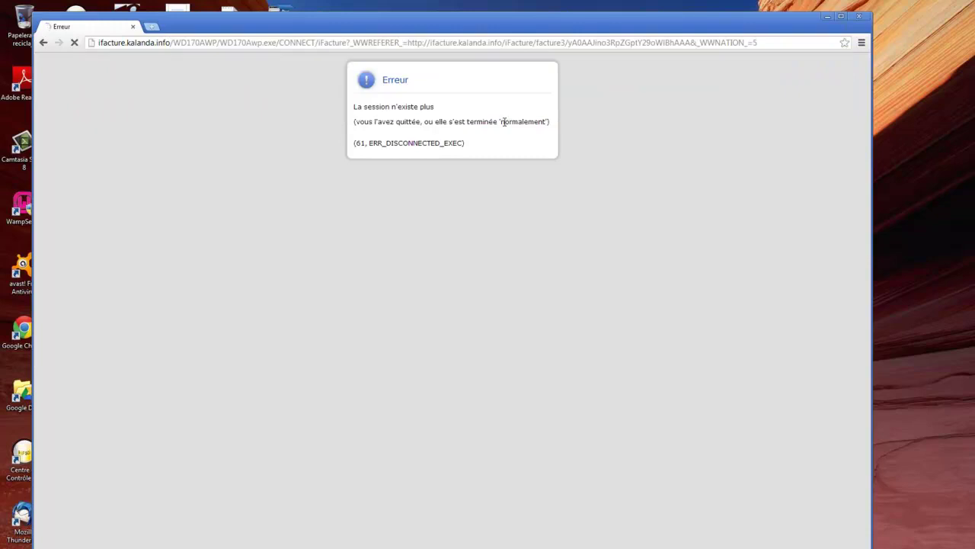
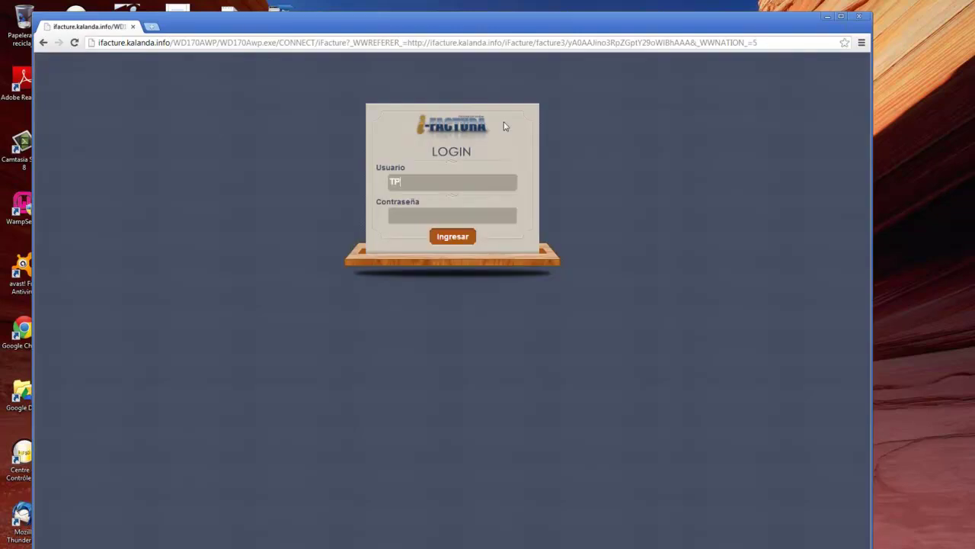
Log in to iFactura with the username and password in Usuario and Contraseña.
key("Tab")
type("********")
key("Return")
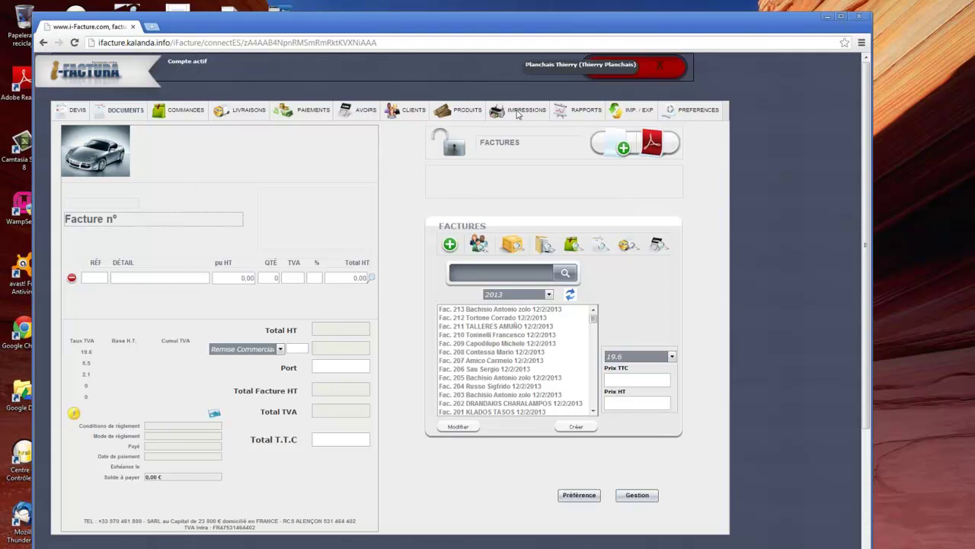
Replace the Raison Sociale in Préférences > Identité with TCP DISTRIBUTION and validate.
left_click(682, 112)
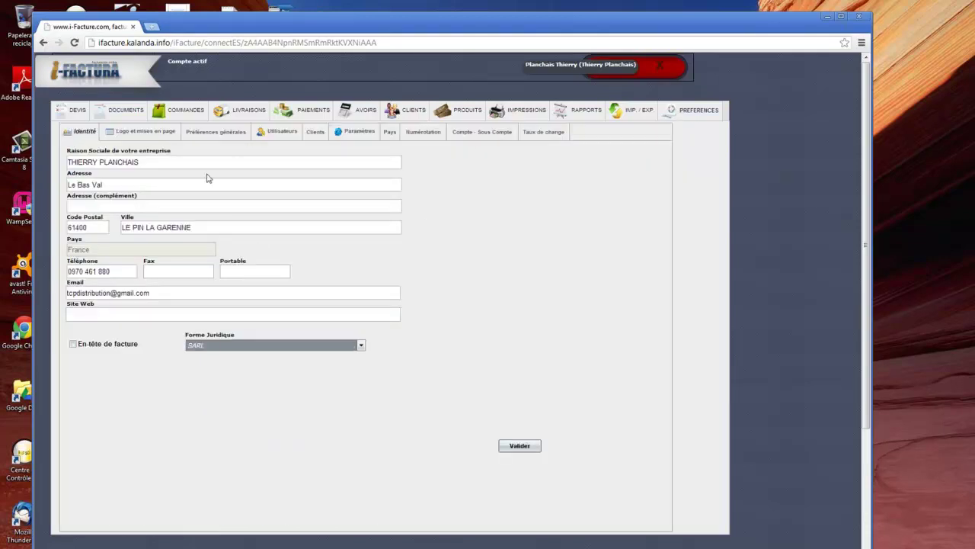
left_click(145, 159)
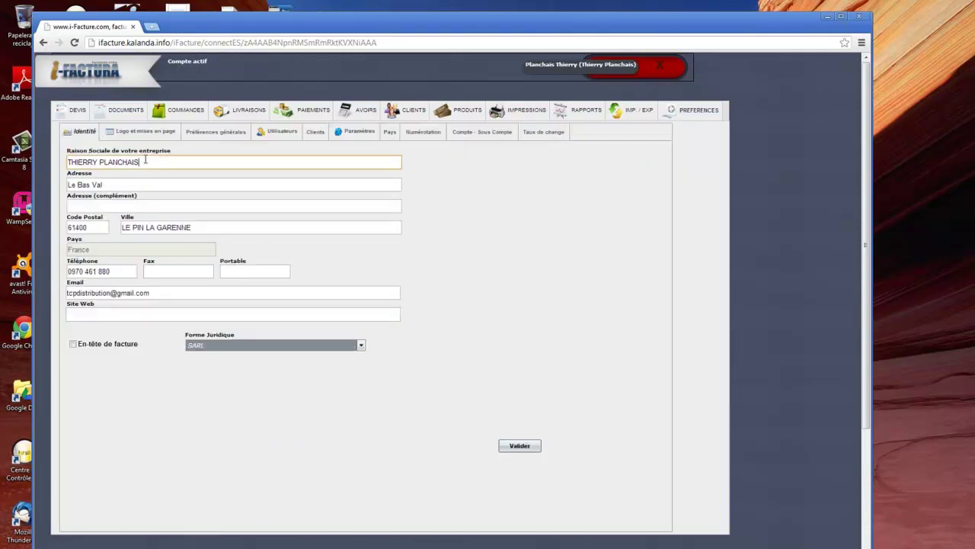
left_click_drag(141, 162, 30, 159)
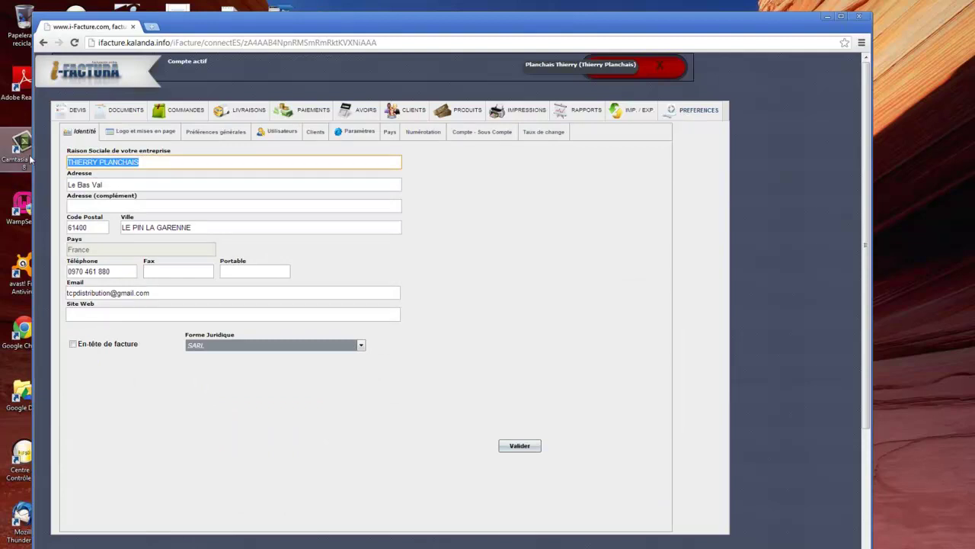
type("TCP DIS")
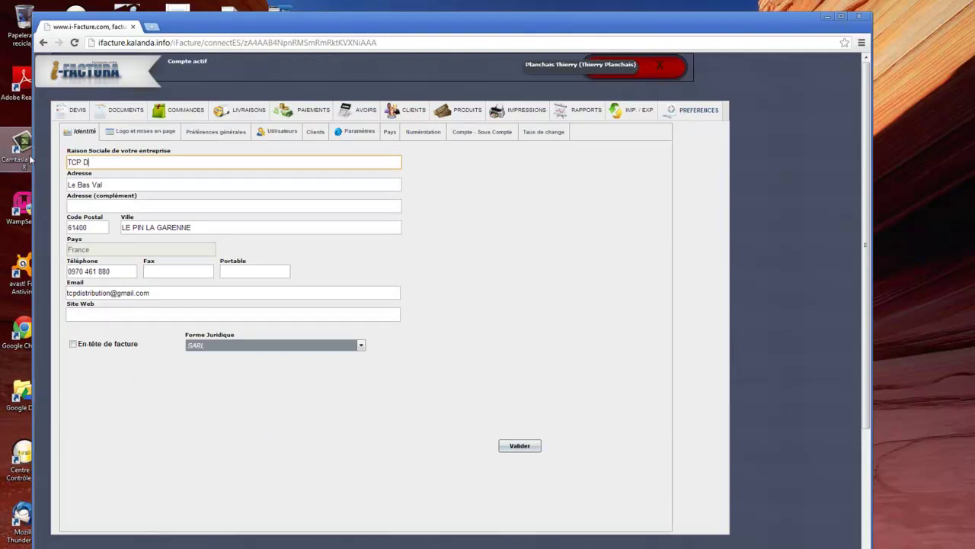
type("TRIBUTION")
left_click(511, 449)
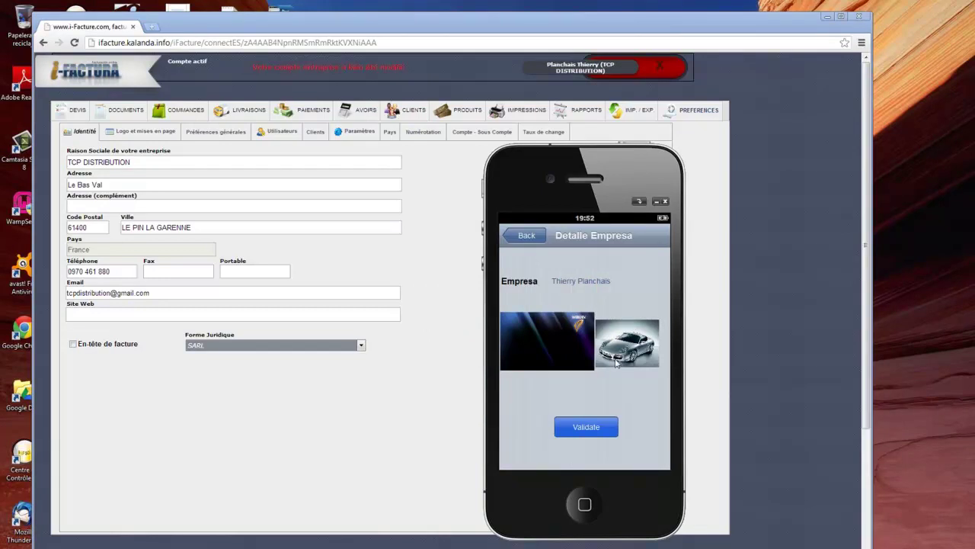
Log in to the simulator app again, open TCP DISTRIBUTION's details, then close the simulator.
left_click(527, 238)
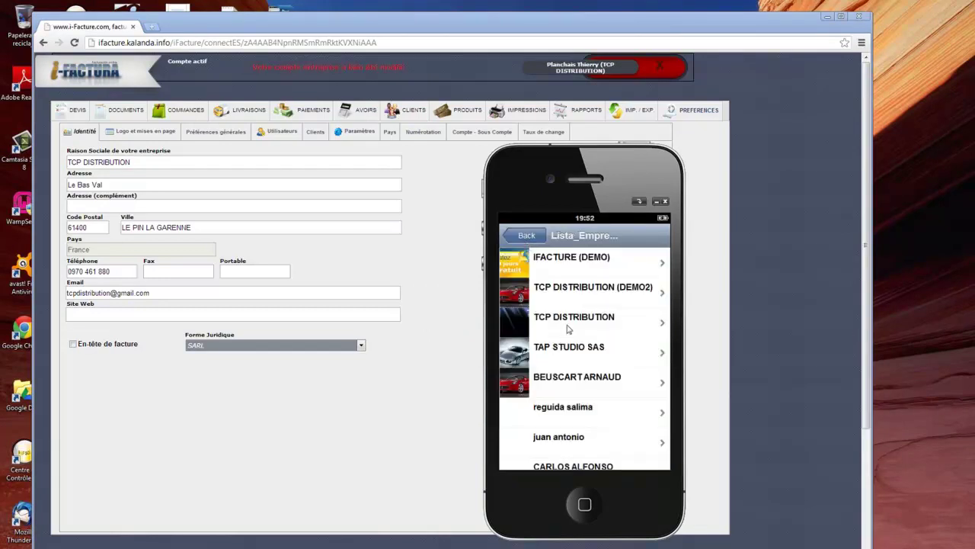
left_click(533, 237)
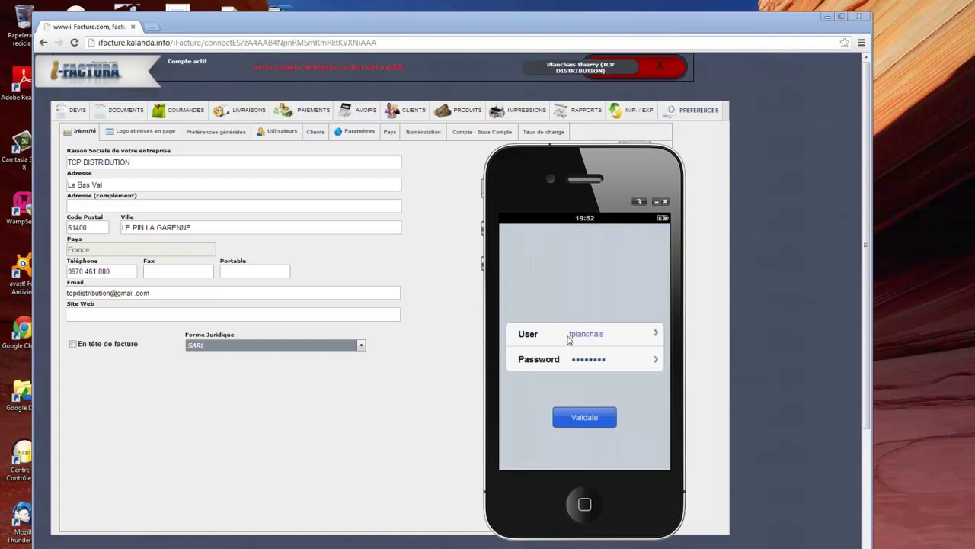
left_click(587, 415)
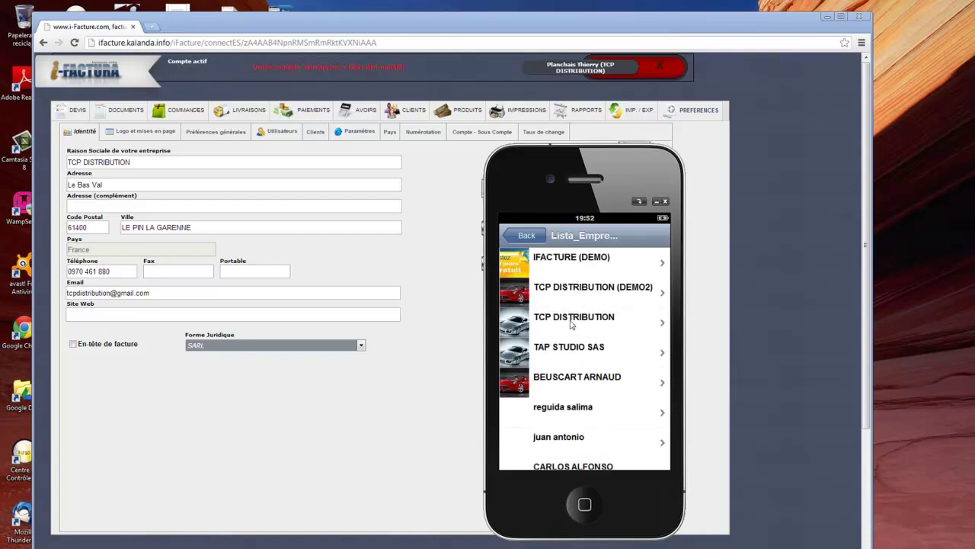
left_click(571, 325)
left_click(666, 202)
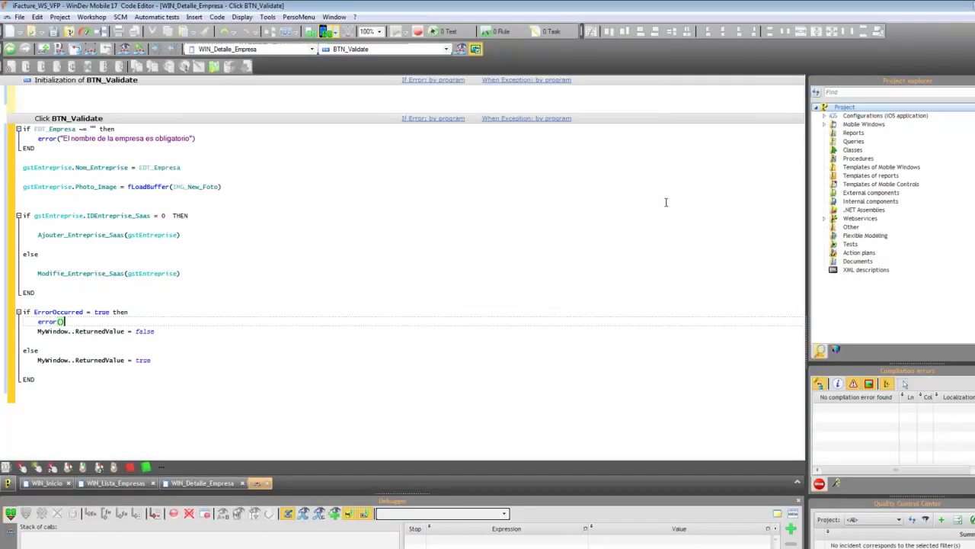
Save the BTN_Validate click code with Ctrl+S.
left_click(591, 292)
left_click(44, 398)
key("ctrl+s")
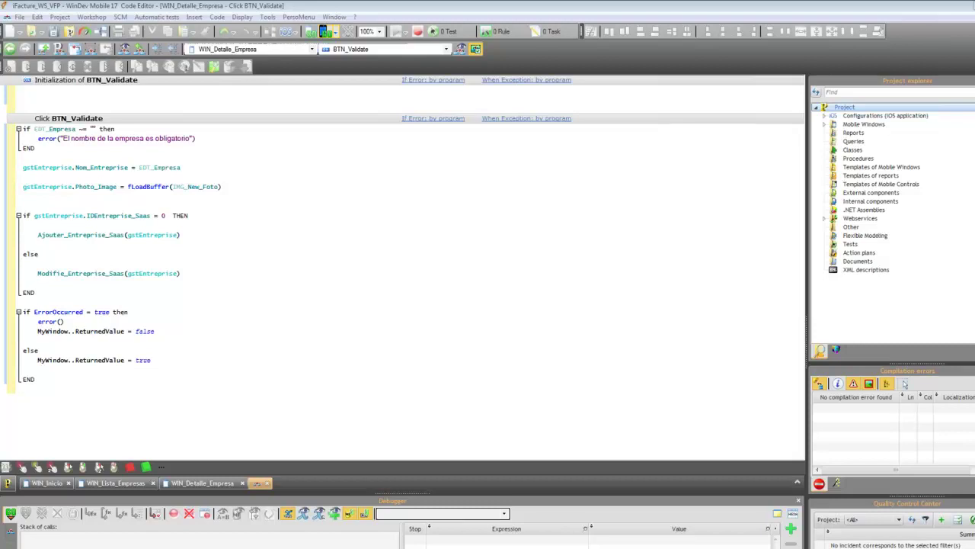
Show the WIN_Inicio login window design, then switch over to Chrome.
left_click(56, 485)
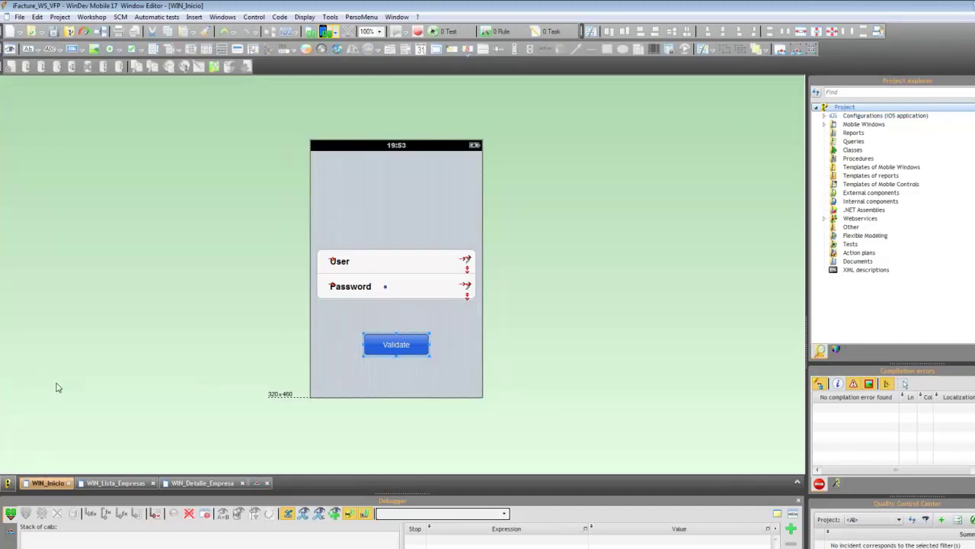
key("alt+Tab")
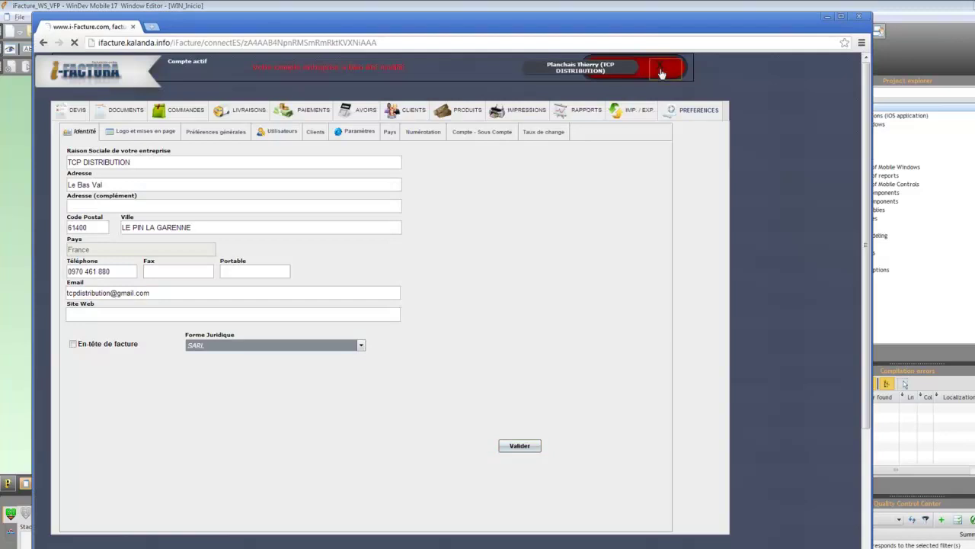
left_click(661, 72)
left_click(418, 181)
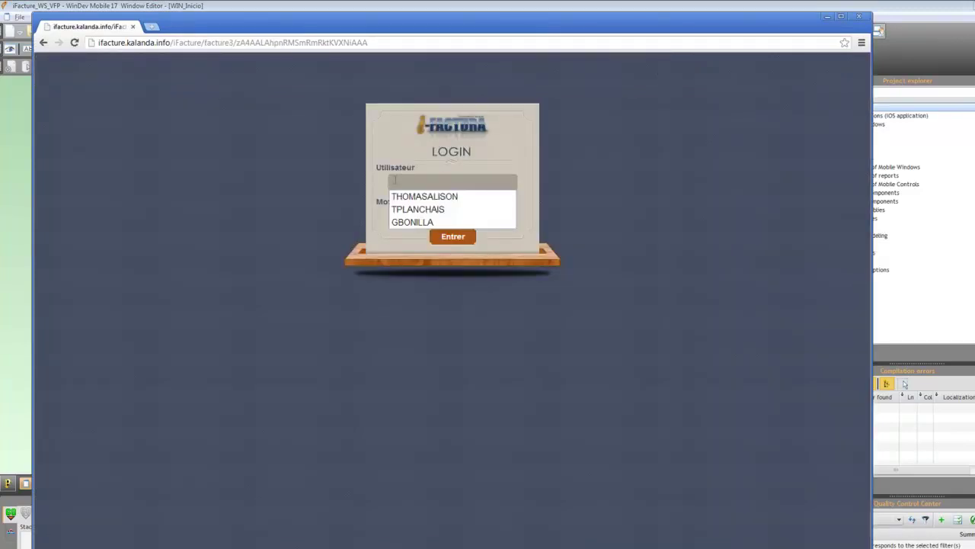
left_click(411, 209)
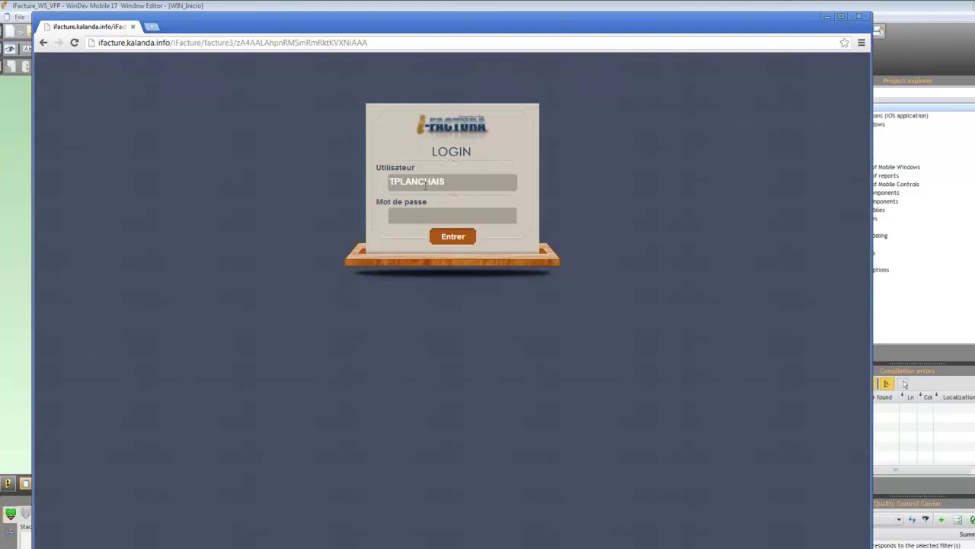
left_click(369, 42)
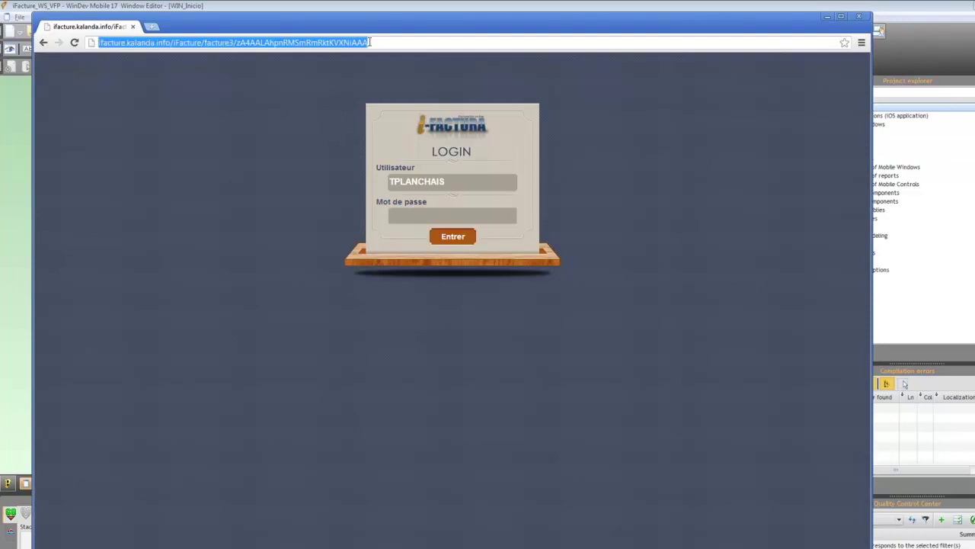
type("www.i-facture.com")
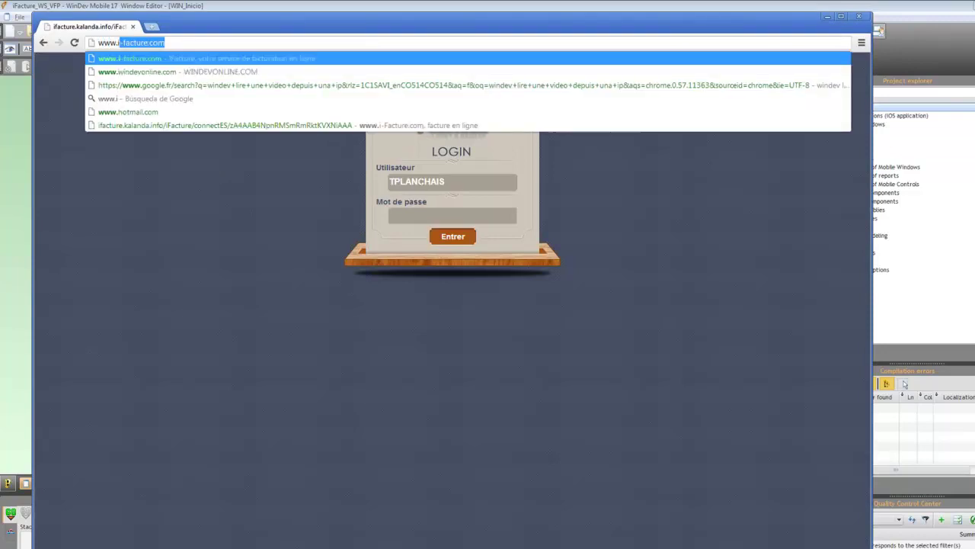
key("Return")
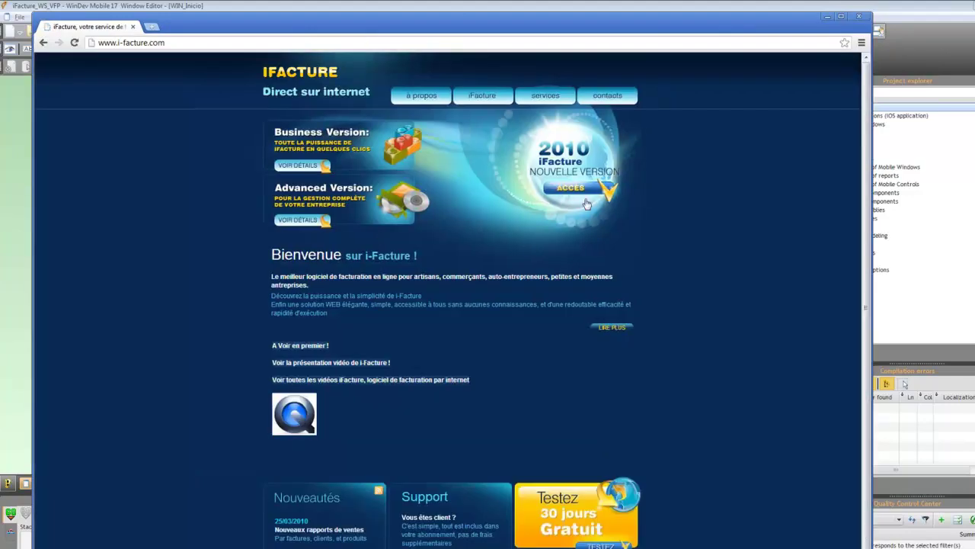
Sign in from the ACCES login page with the saved username and password.
left_click(580, 189)
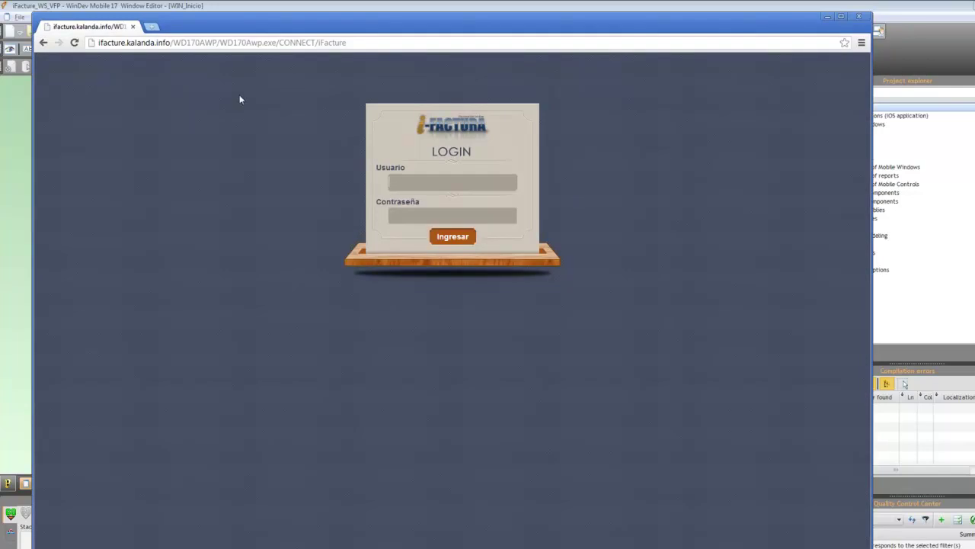
left_click(43, 43)
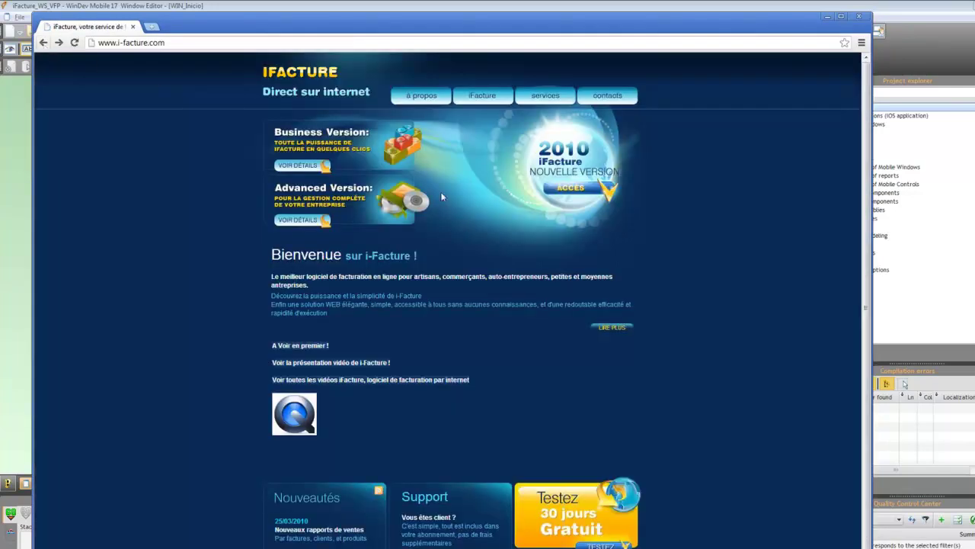
left_click(579, 189)
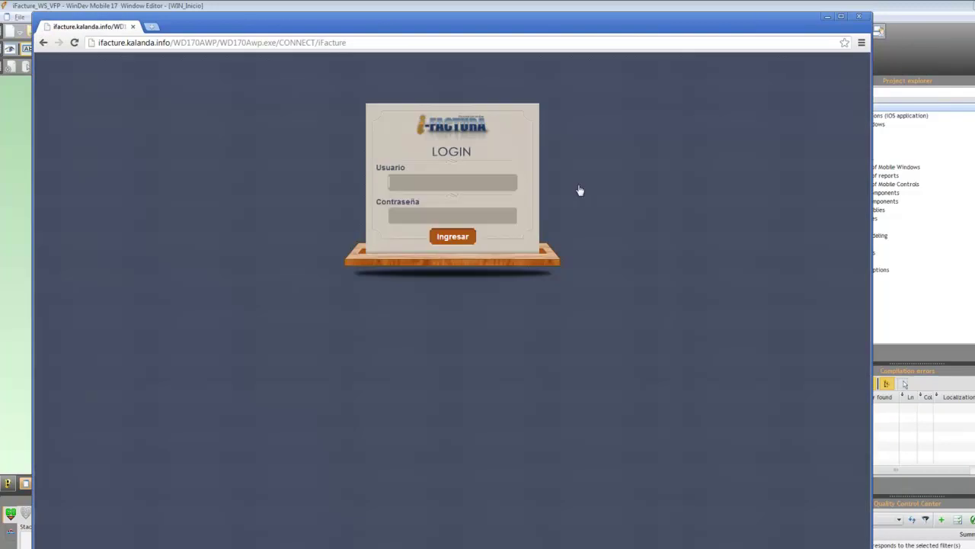
left_click(412, 184)
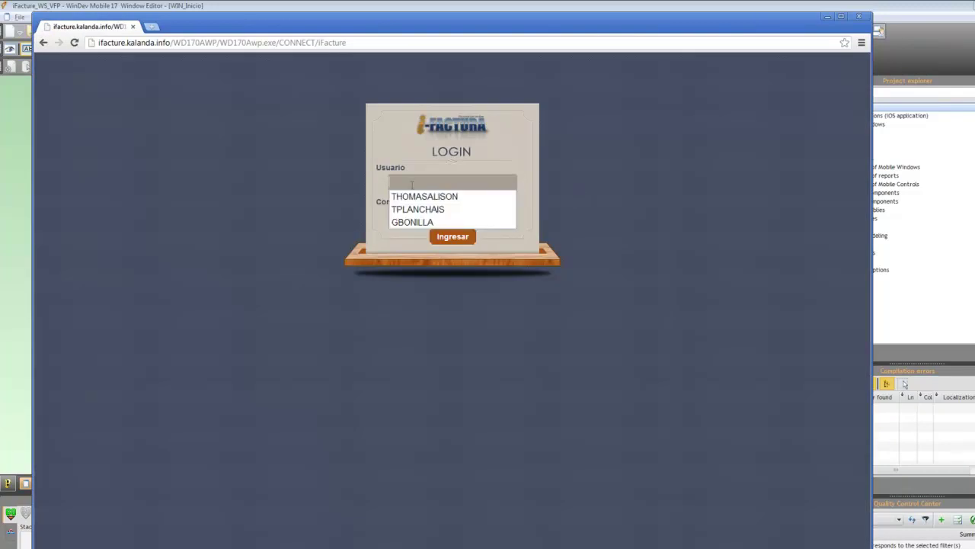
left_click(416, 210)
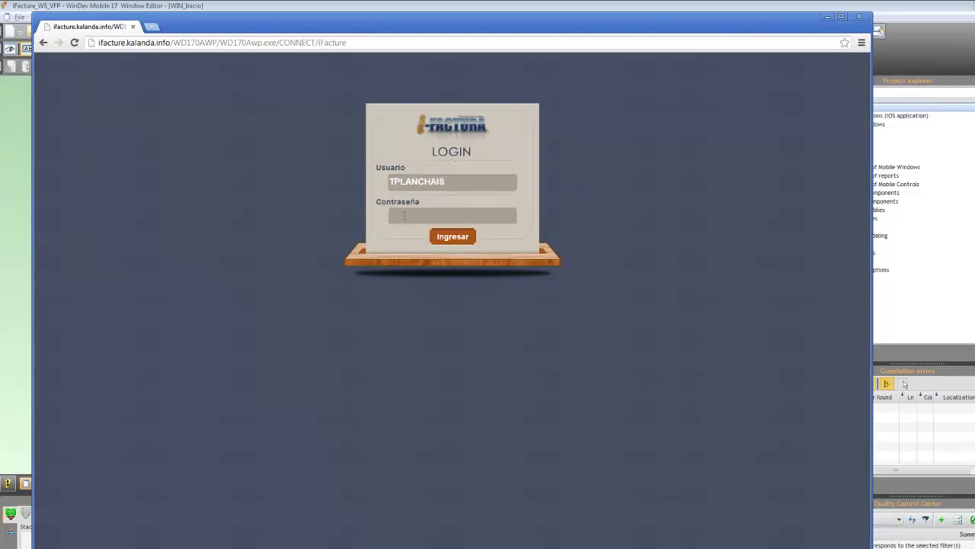
type("********")
key("Return")
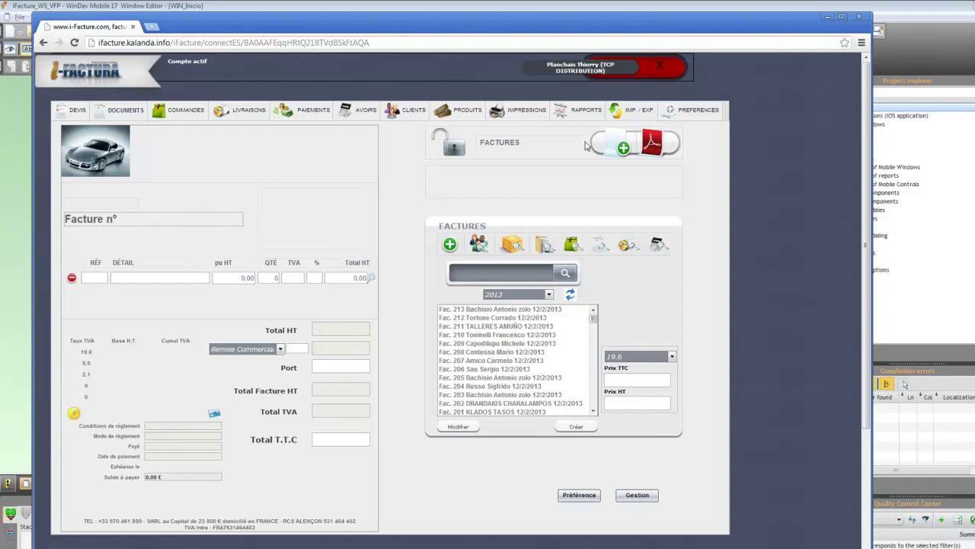
Browse the payments, clients, products, printing and reports pages.
left_click(309, 114)
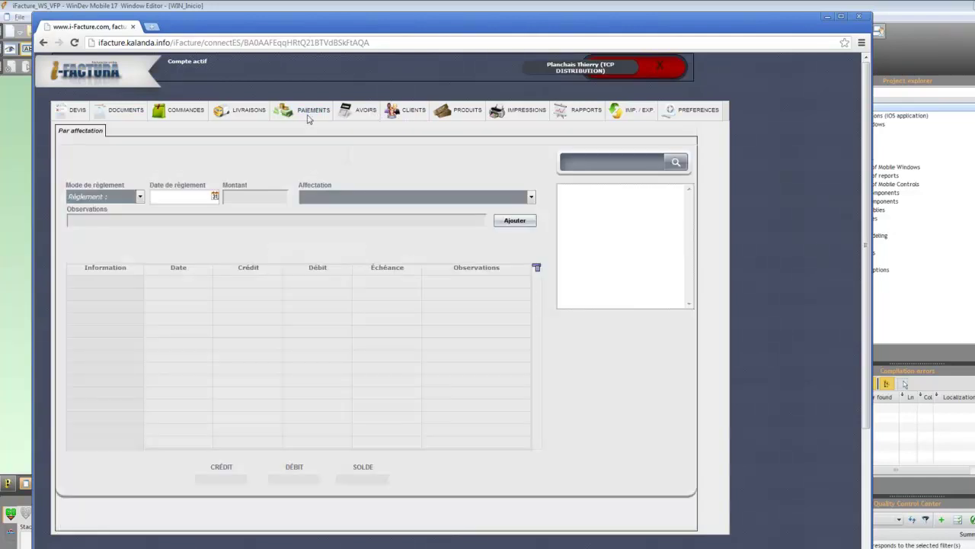
left_click(397, 114)
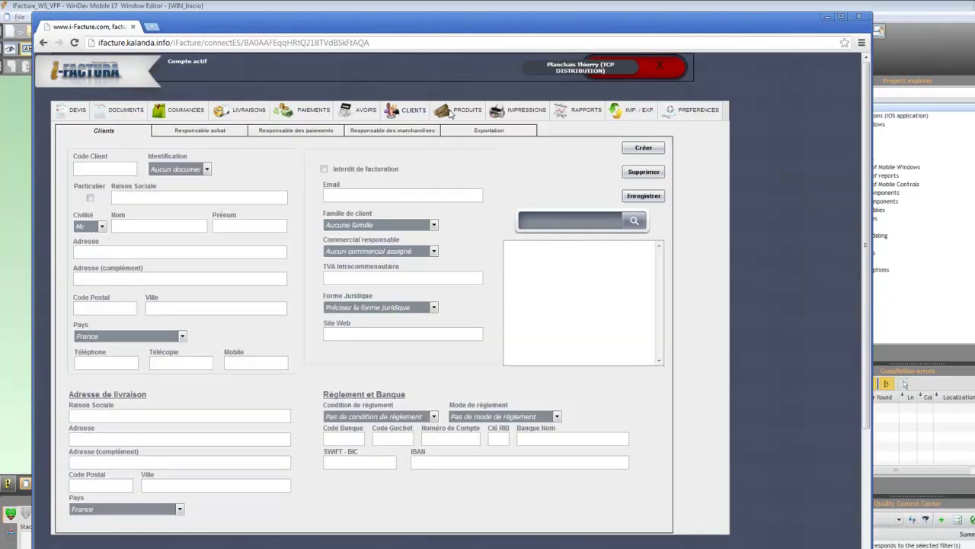
left_click(455, 111)
left_click(515, 113)
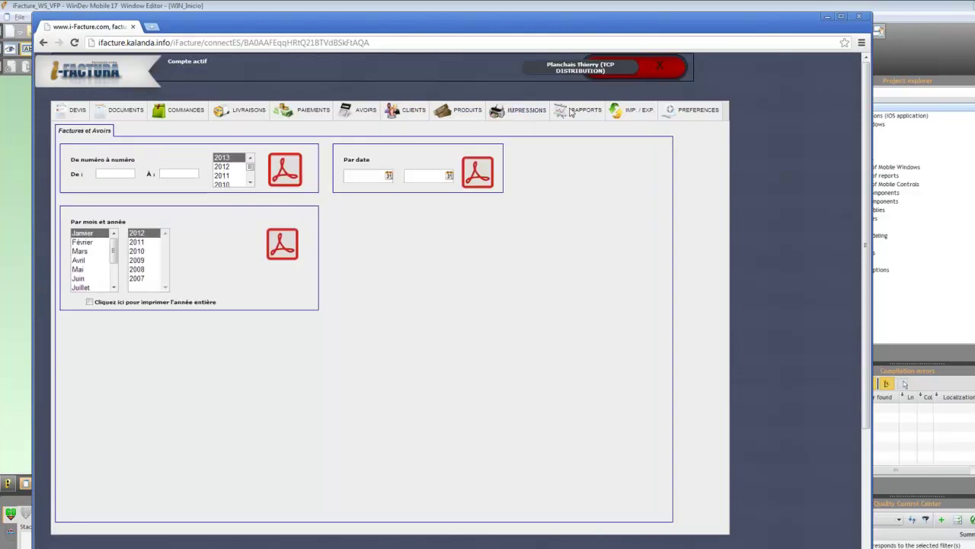
left_click(571, 112)
View the 'Les 10 meilleurs clients en CA' report, then return to DOCUMENTS.
left_click(162, 201)
left_click(130, 217)
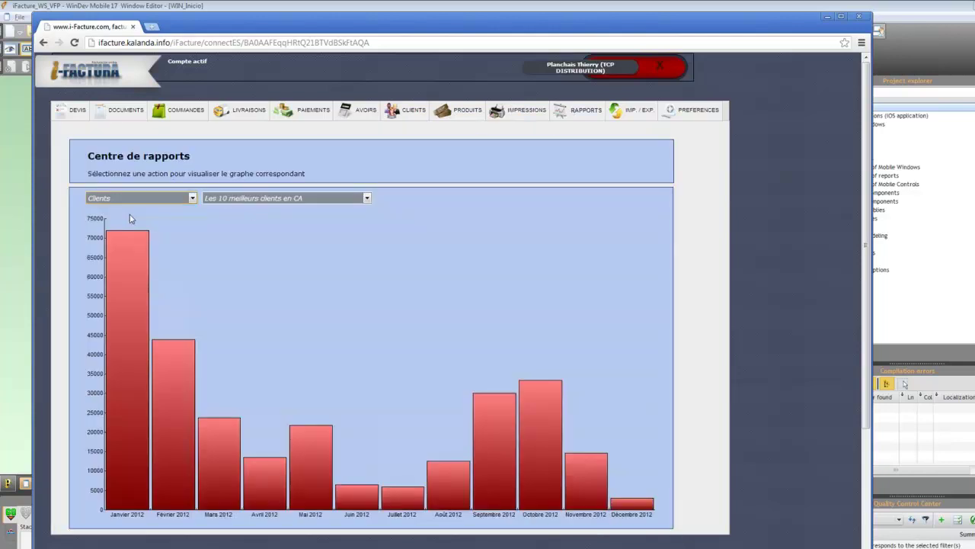
left_click(131, 112)
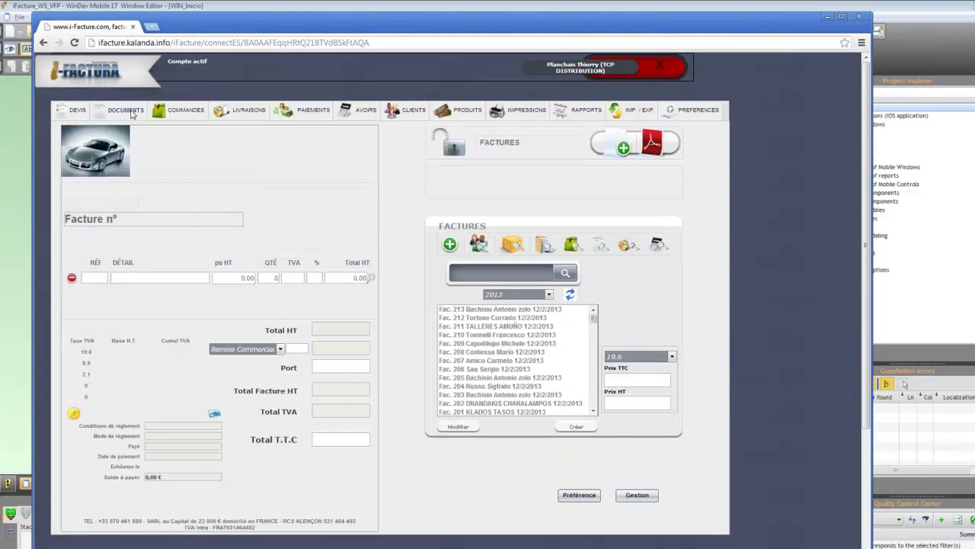
Start a new invoice and pick the client found by searching 'aba'.
left_click(623, 149)
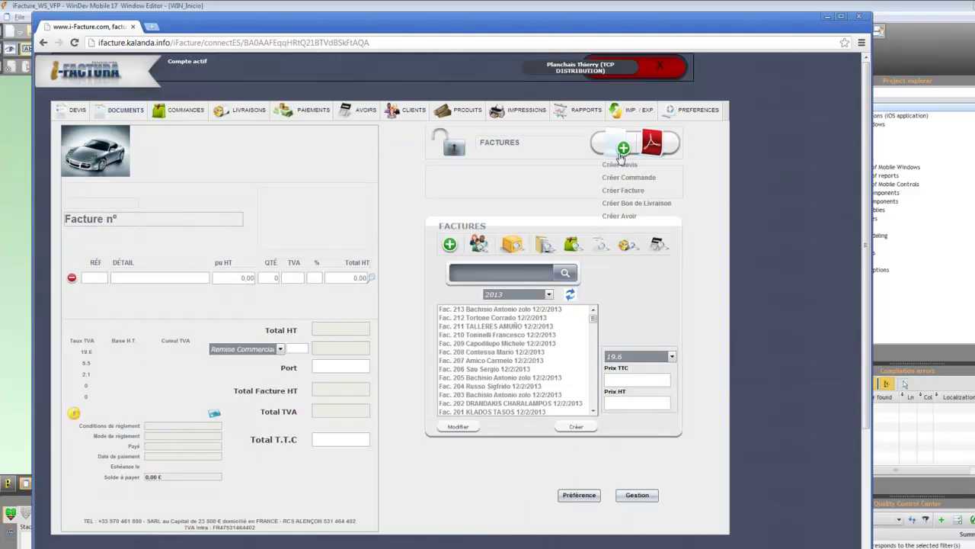
left_click(627, 191)
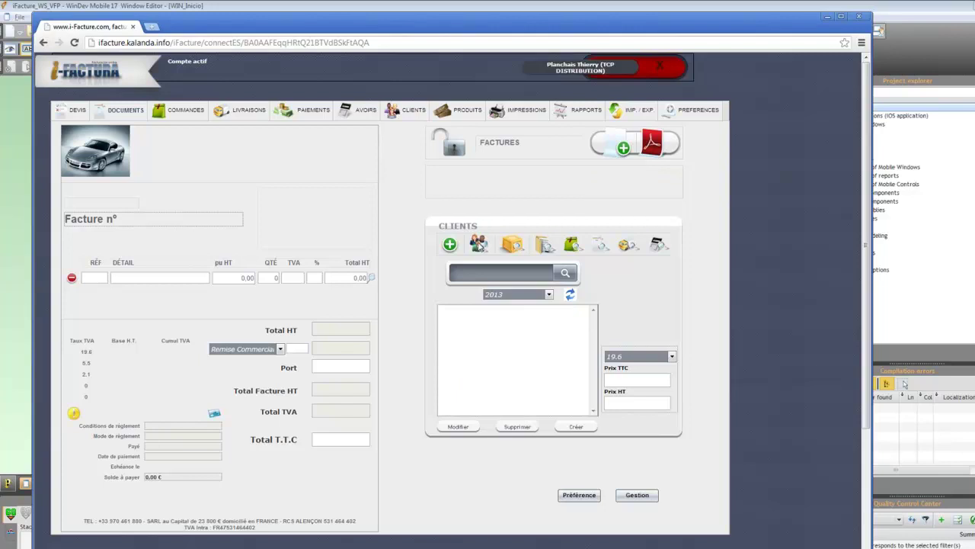
type("aba")
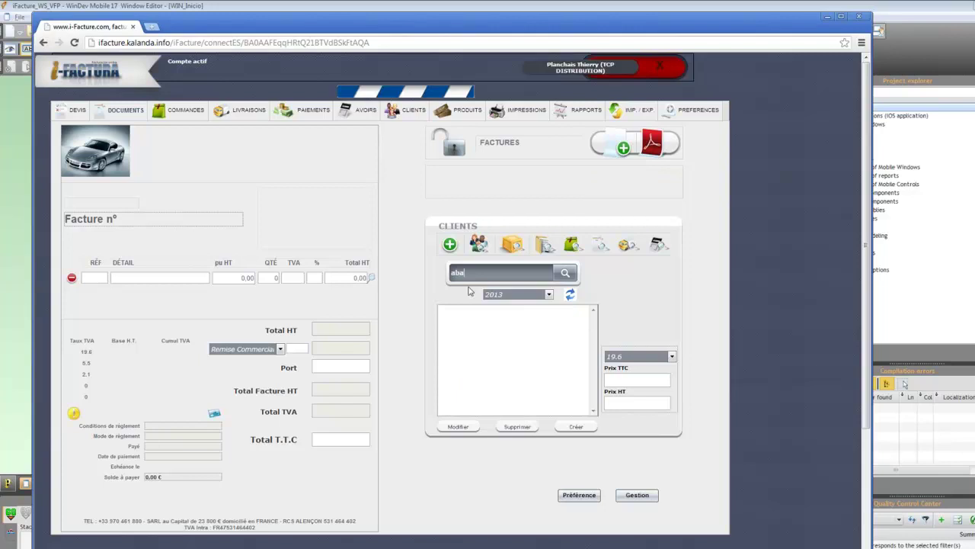
left_click(471, 334)
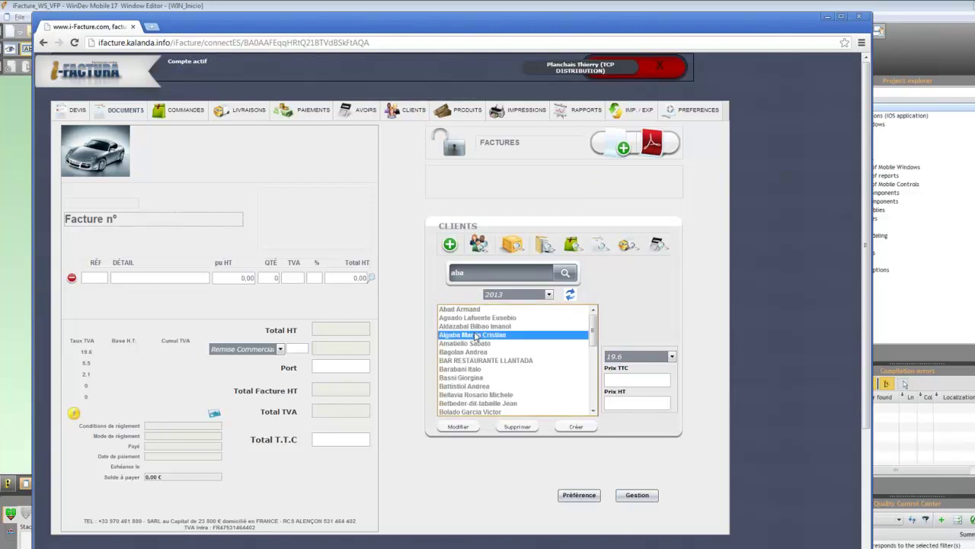
Add the Interphone Rechargeable BEBE 300 m and three-wheel stroller lines, totalling 336,90 TTC.
left_click(512, 245)
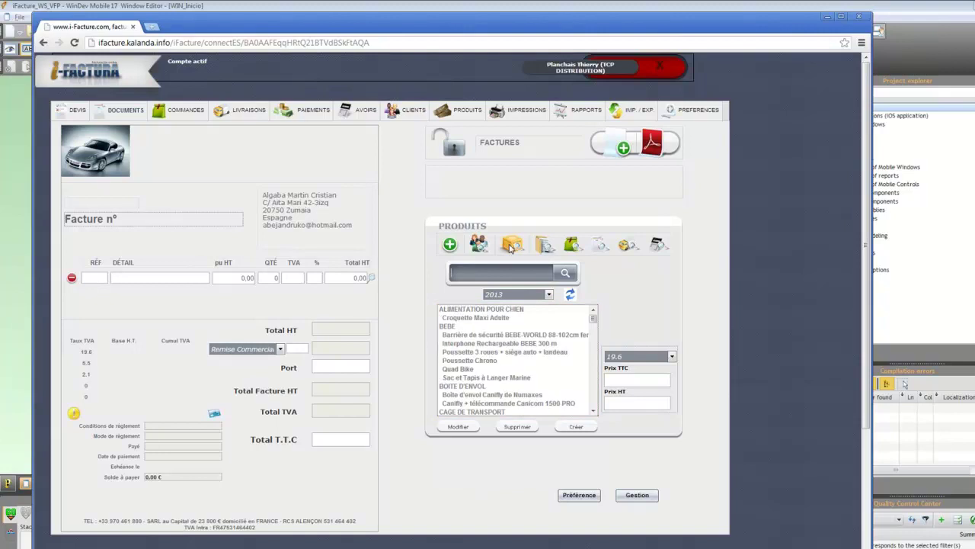
double_click(471, 335)
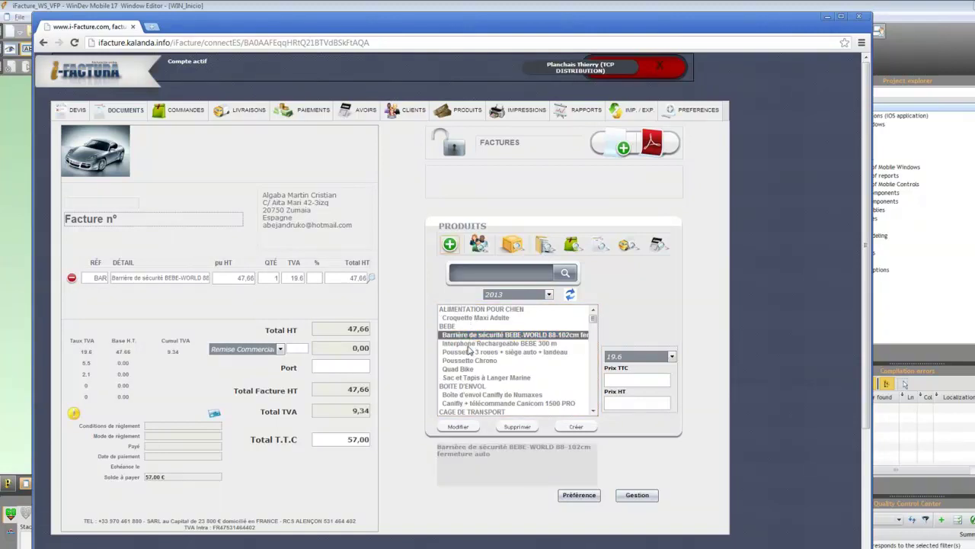
left_click(469, 344)
double_click(468, 347)
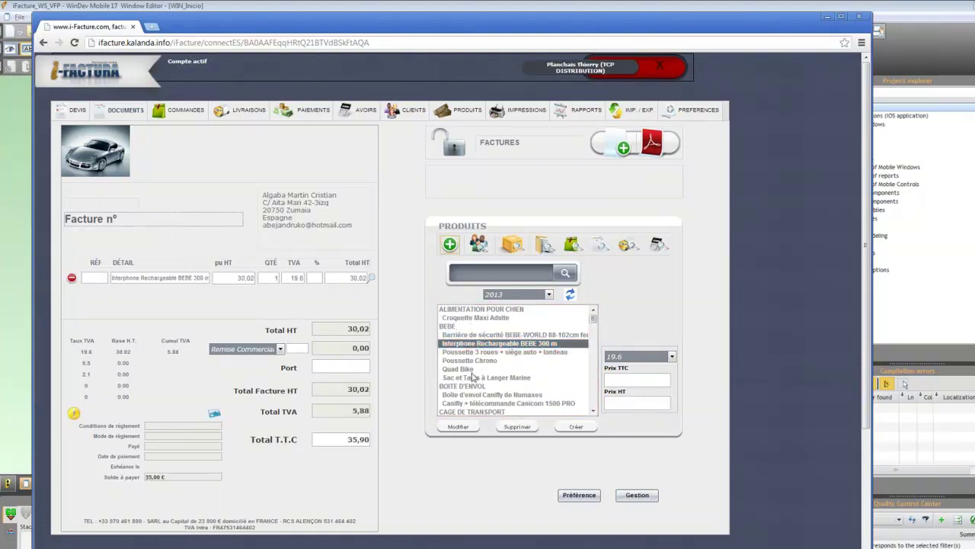
double_click(471, 352)
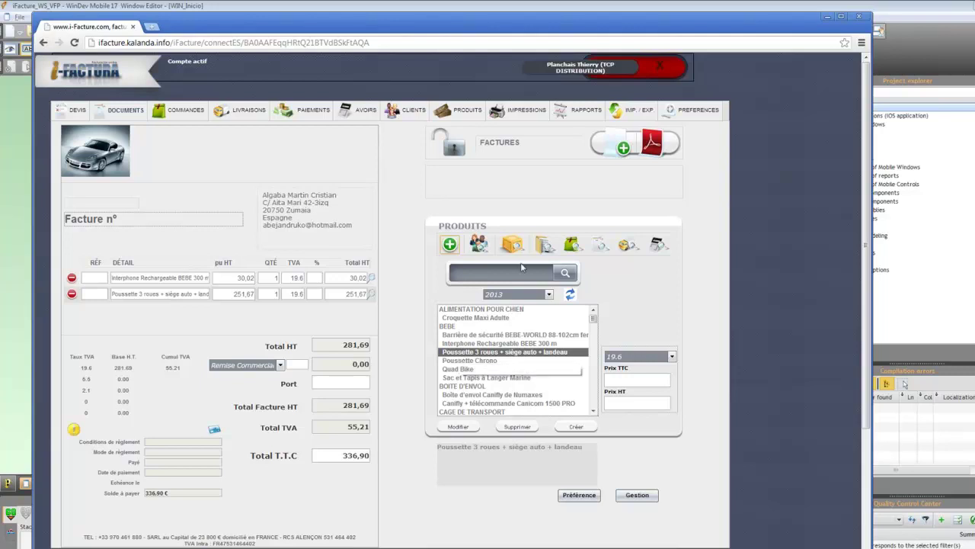
Minimize Chrome and exit WinDev Mobile 17 via File > Exit.
left_click(830, 17)
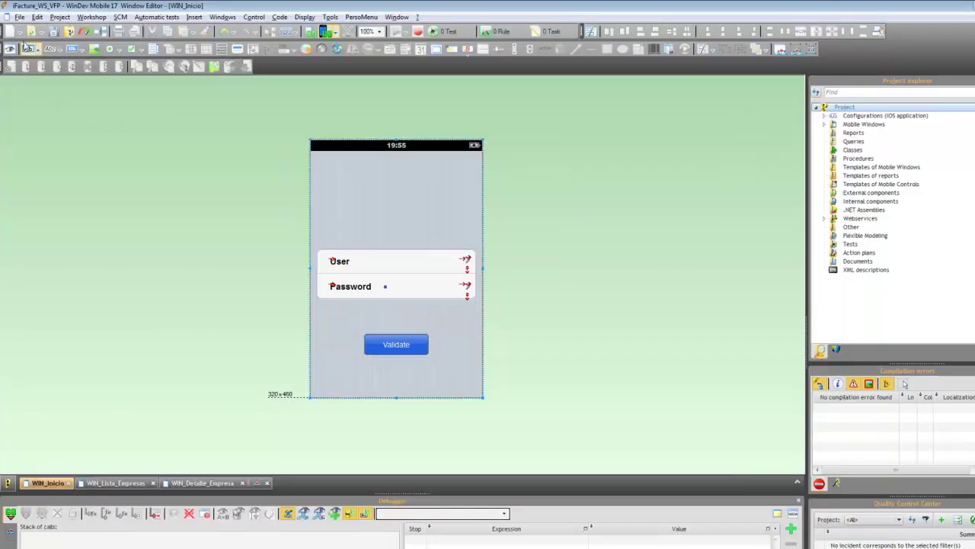
left_click(19, 17)
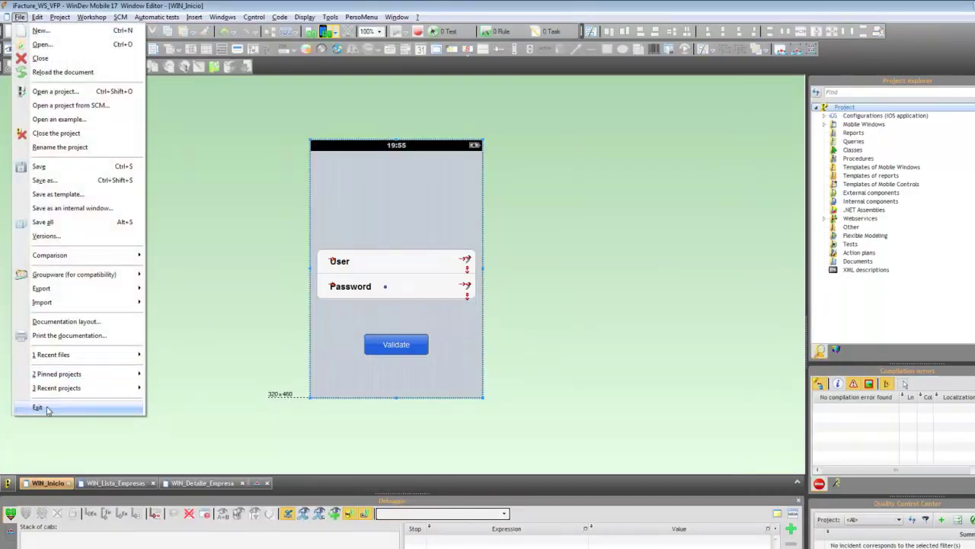
left_click(38, 406)
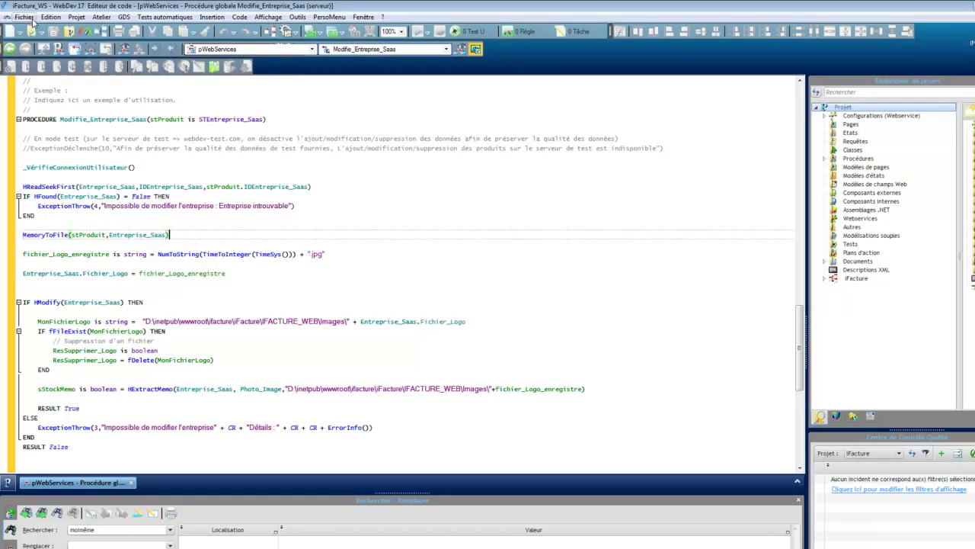
Quit WebDev 17 through Fichier > Quitter.
left_click(24, 17)
left_click(70, 393)
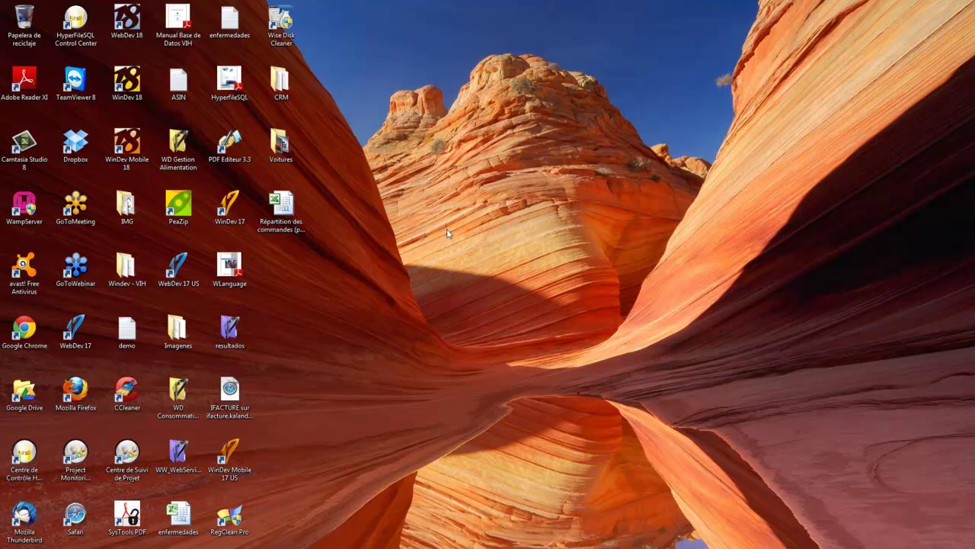
Launch WinDev 18 from its desktop shortcut and submit the password in the identification dialog.
left_click(134, 89)
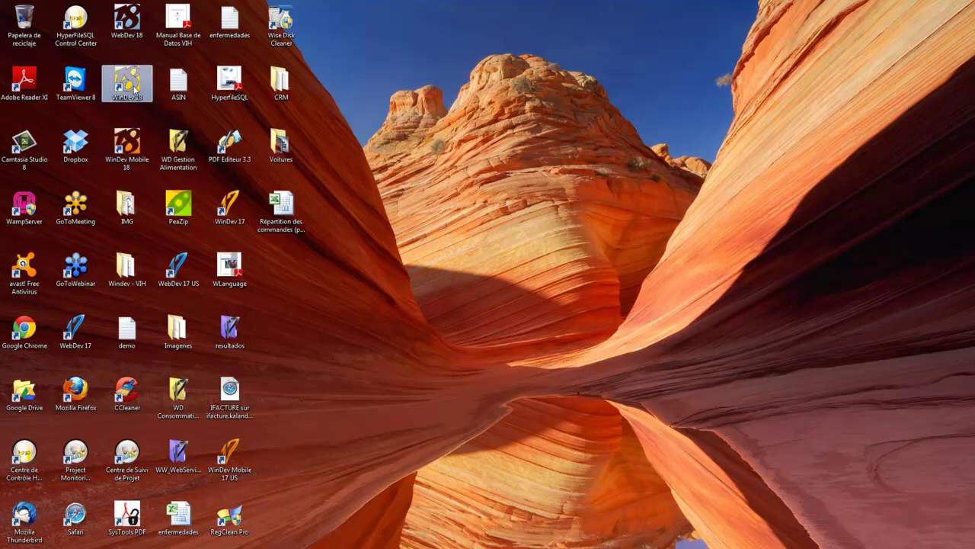
double_click(134, 89)
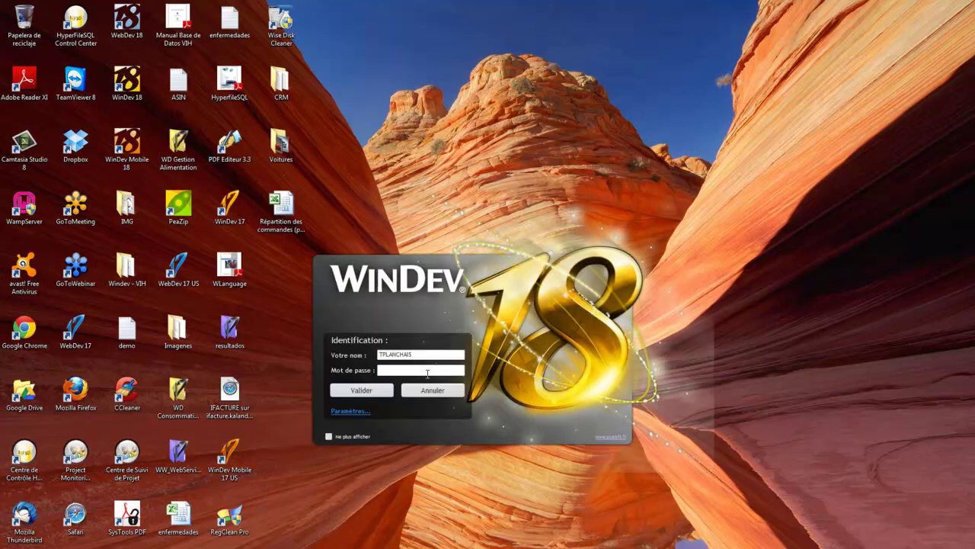
type("********")
left_click(362, 390)
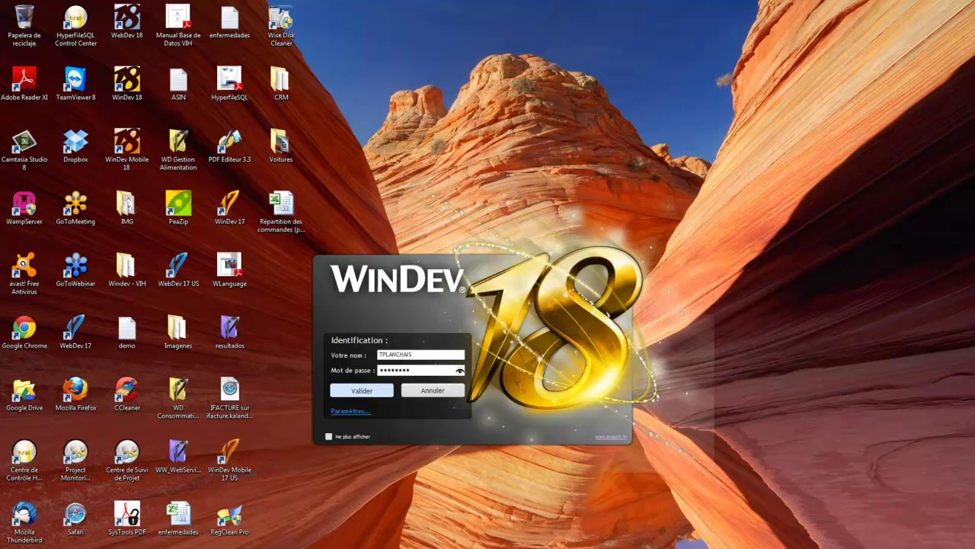
key("super")
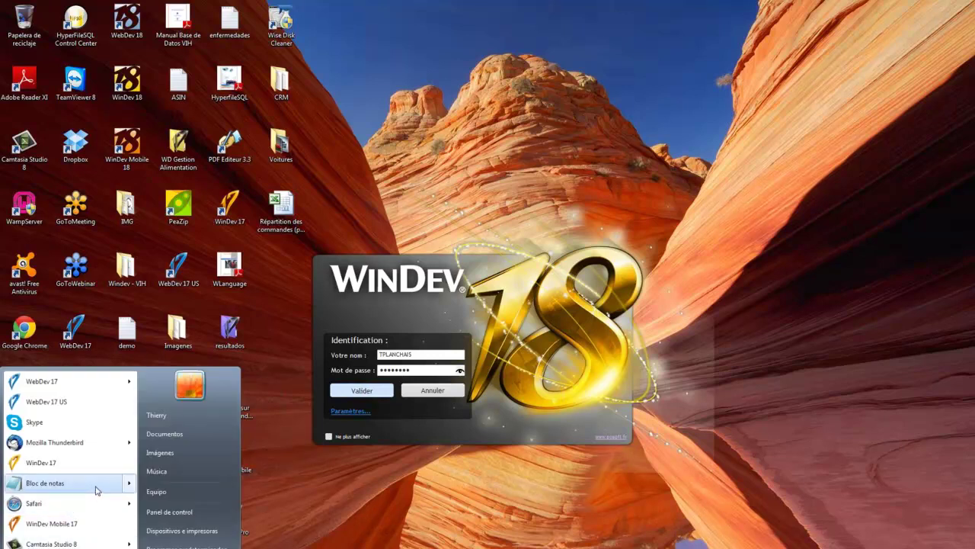
mouse_move(98, 490)
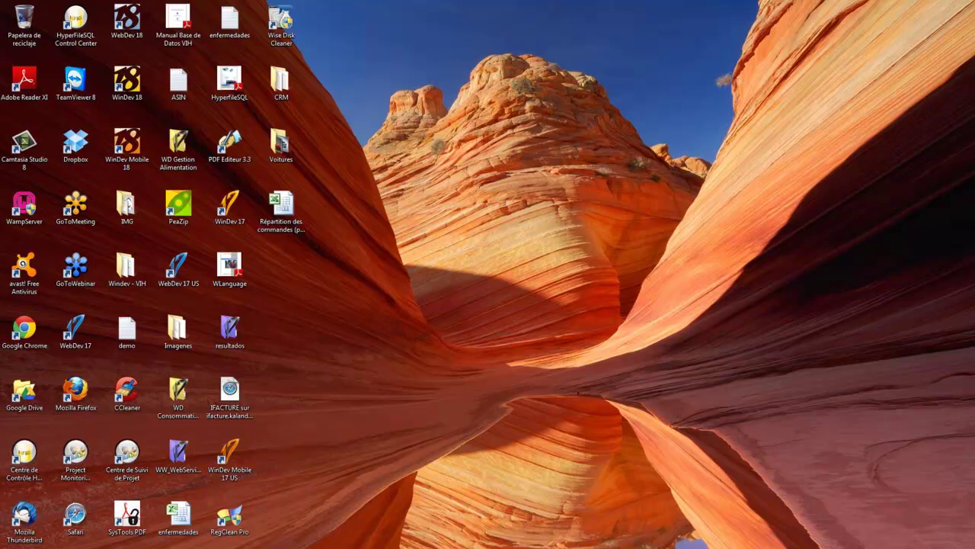
Maximize WinDev 18 and open the CRM project from Escritorio > CRM.
left_click_drag(974, 38, 244, 14)
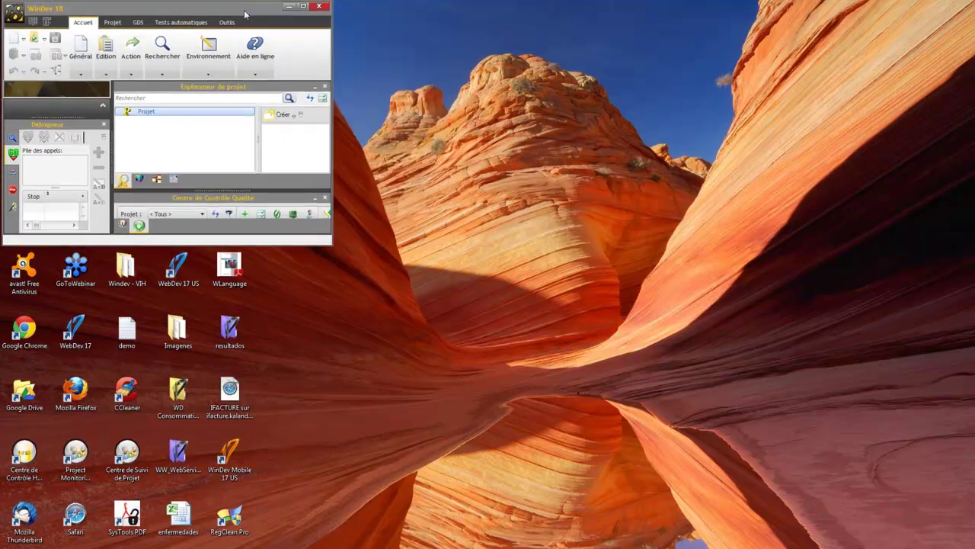
left_click(303, 7)
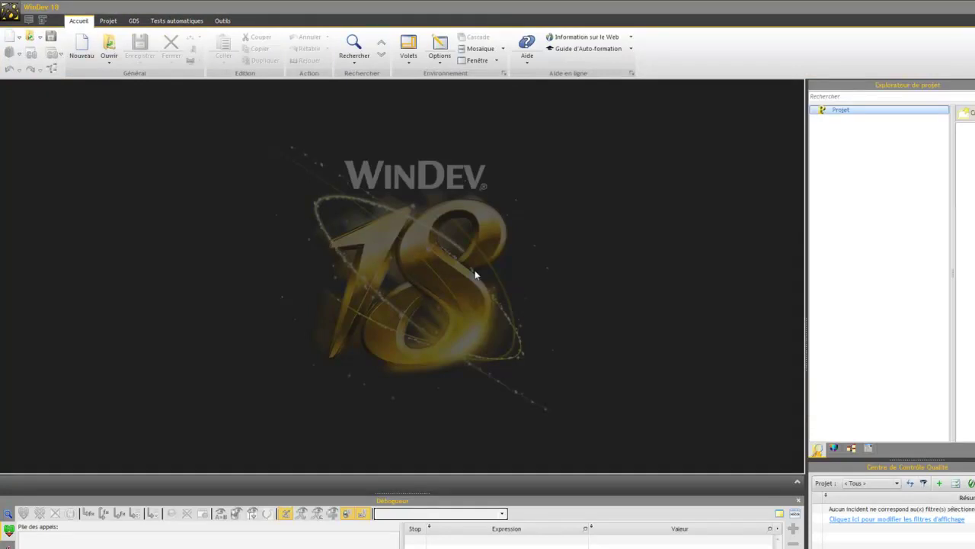
left_click(32, 38)
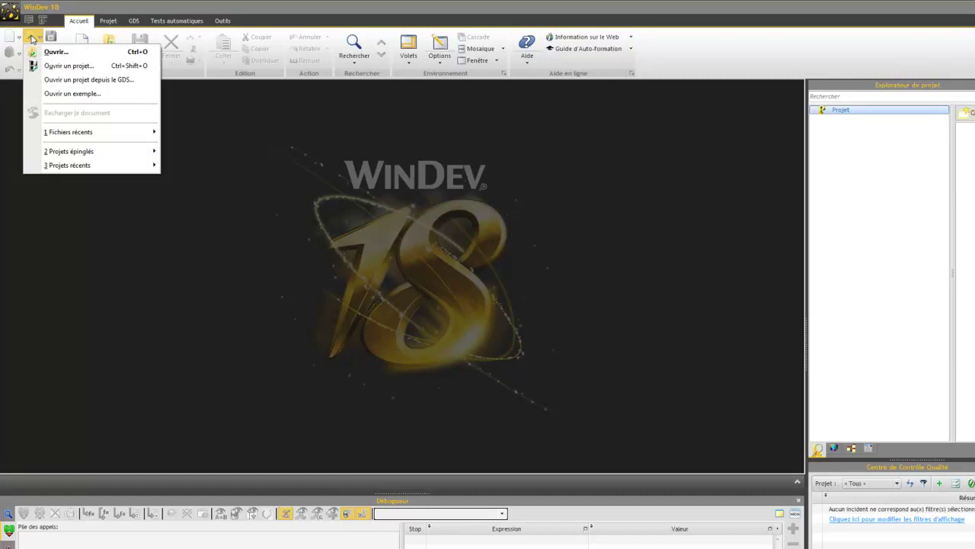
left_click(57, 93)
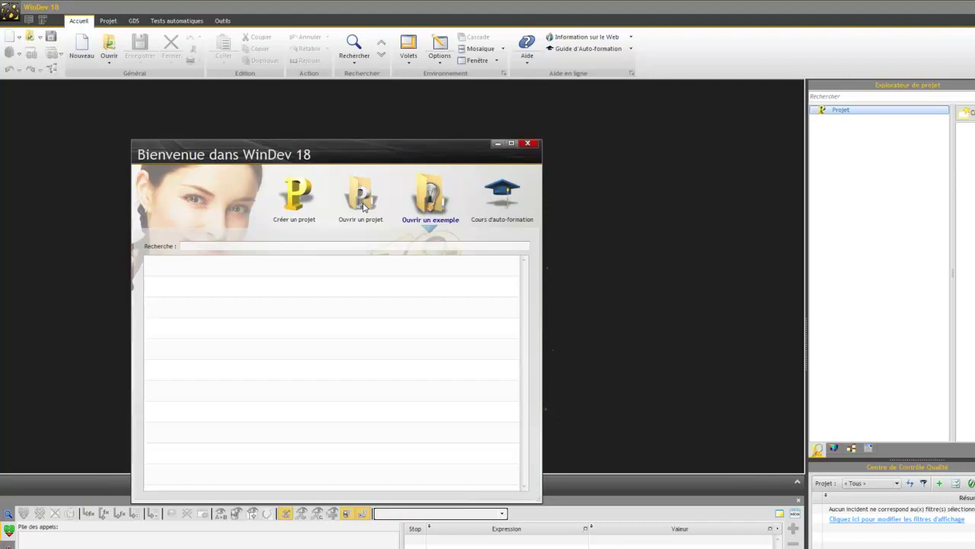
left_click(362, 199)
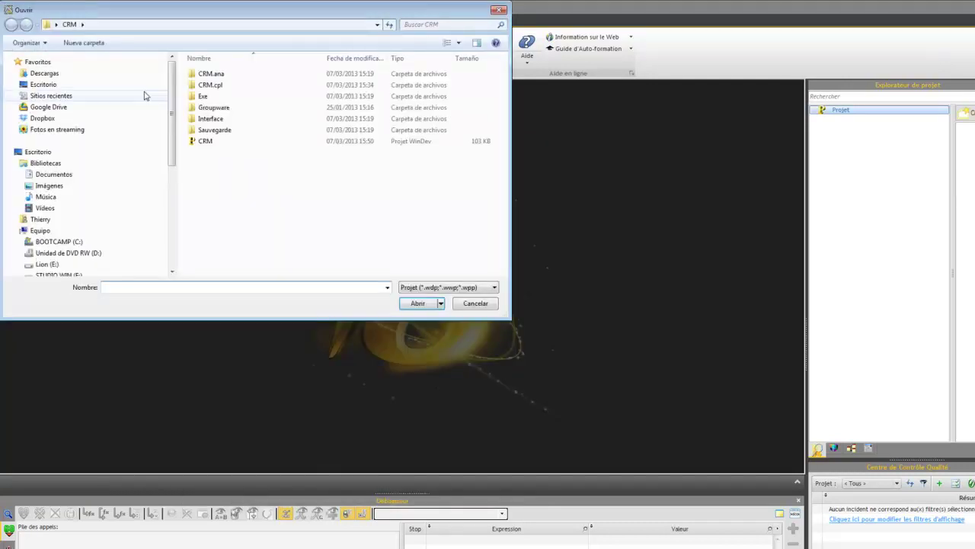
left_click(61, 154)
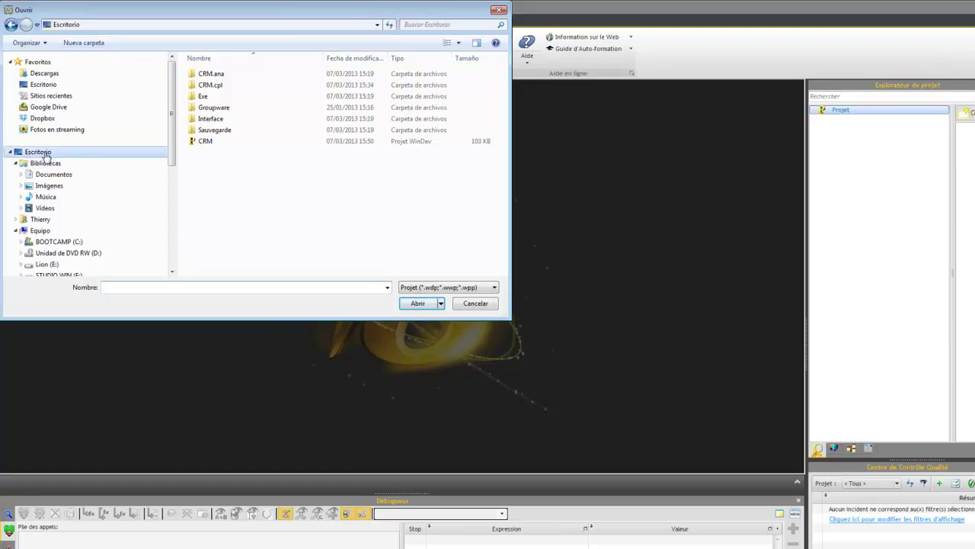
double_click(210, 130)
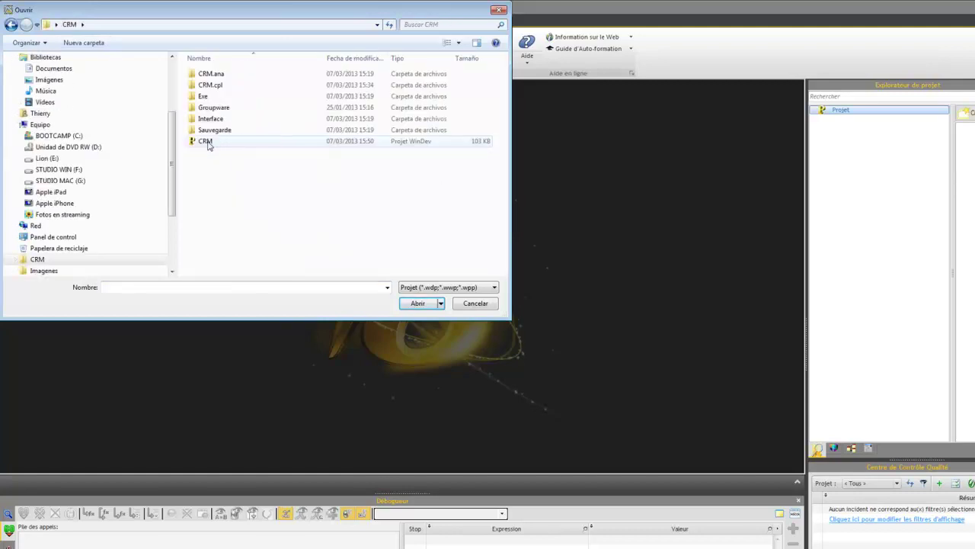
double_click(208, 141)
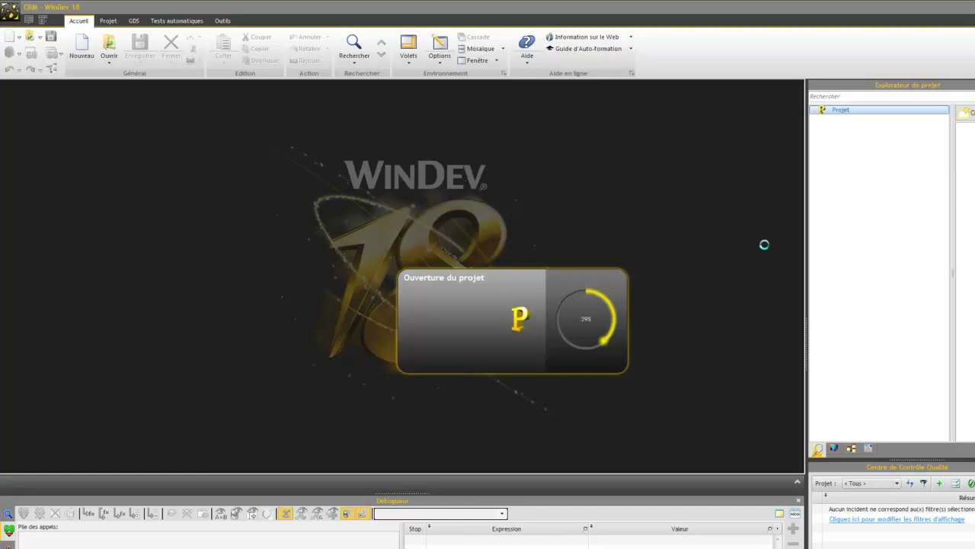